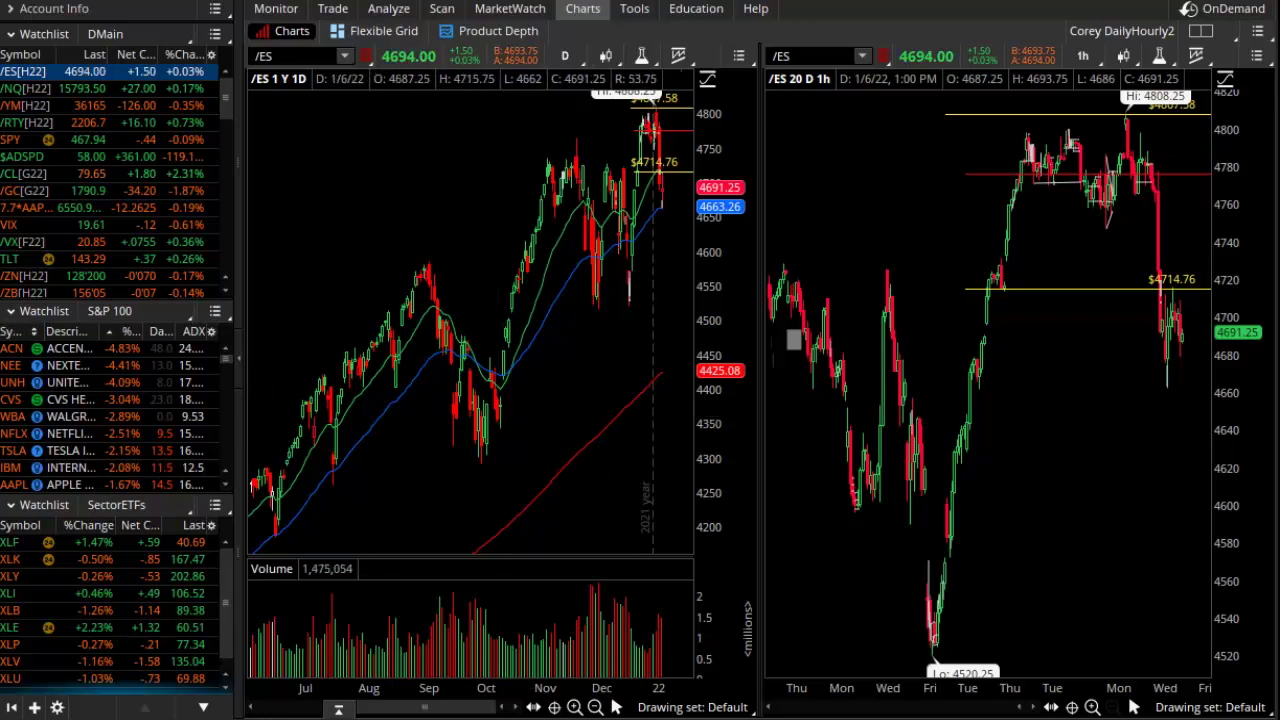
- Trace the rally and reversal freehand with a resistance line on the daily and hourly /ES charts, and clear the marks
mouse_move(657, 121)
mouse_down()
mouse_move(664, 175)
mouse_move(658, 147)
mouse_up()
mouse_move(937, 638)
mouse_down()
mouse_move(995, 340)
mouse_move(1070, 143)
mouse_up()
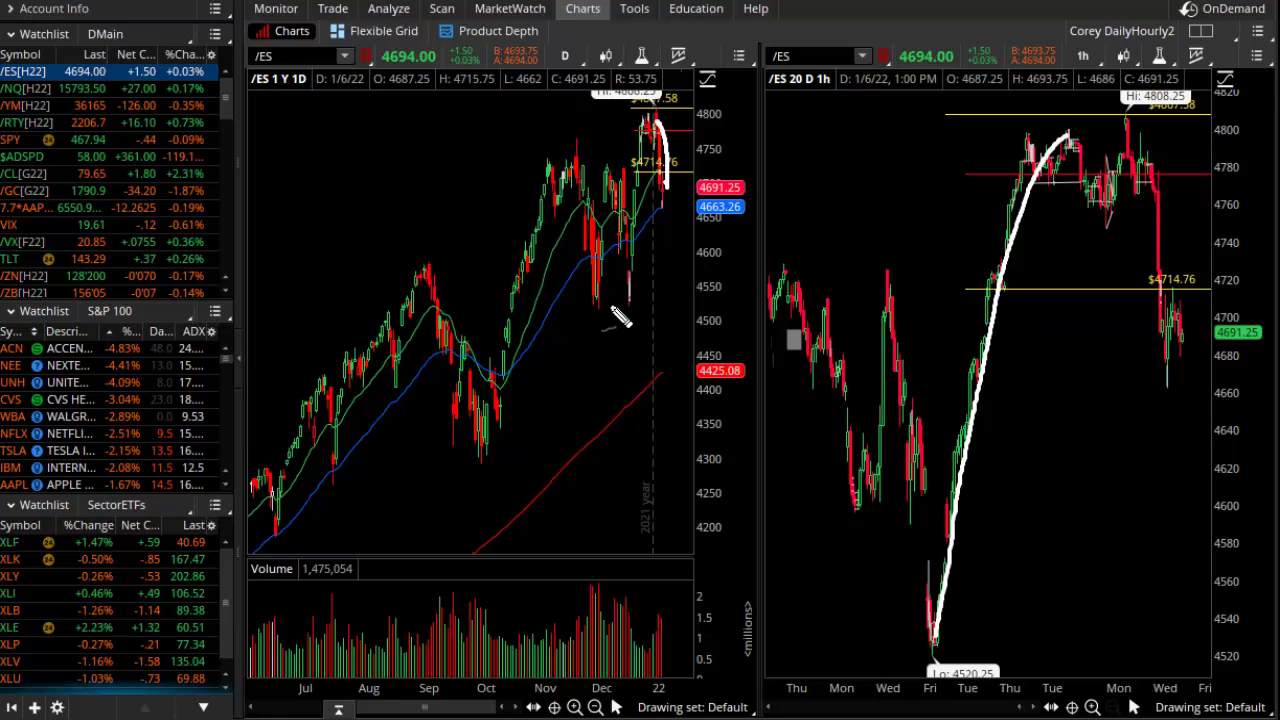
drag(630, 288, 656, 112)
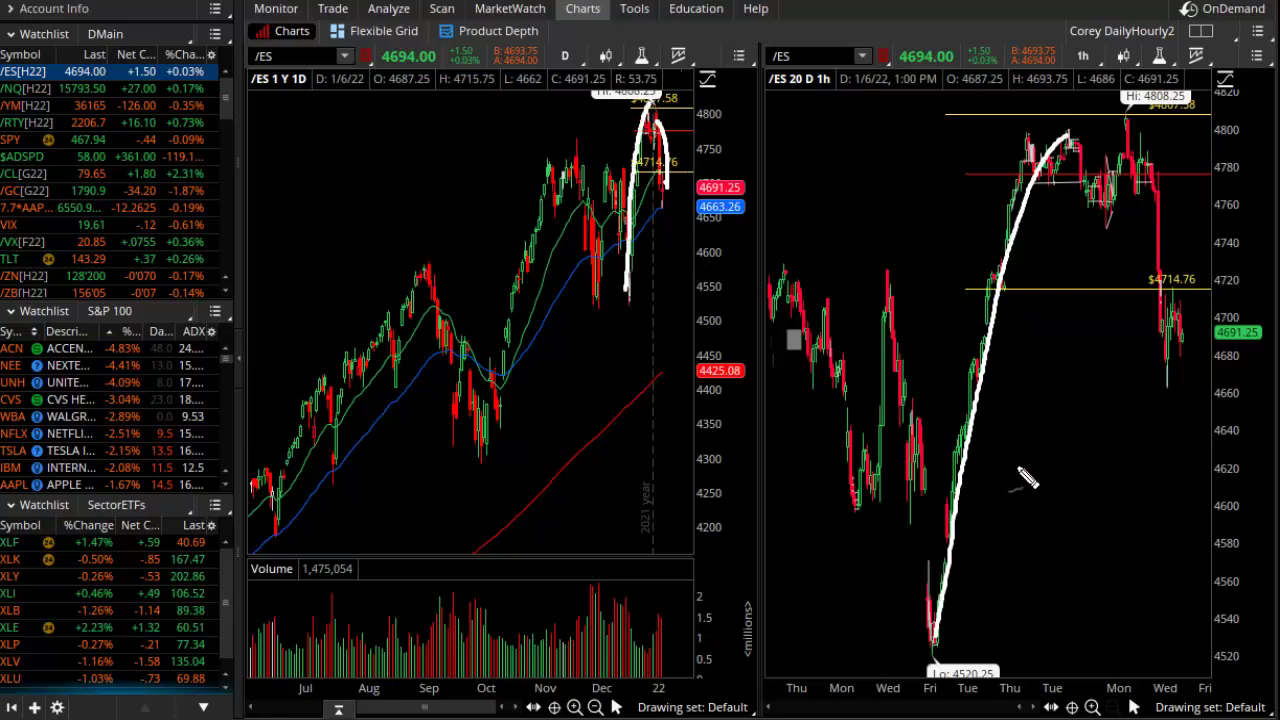
drag(636, 106, 706, 120)
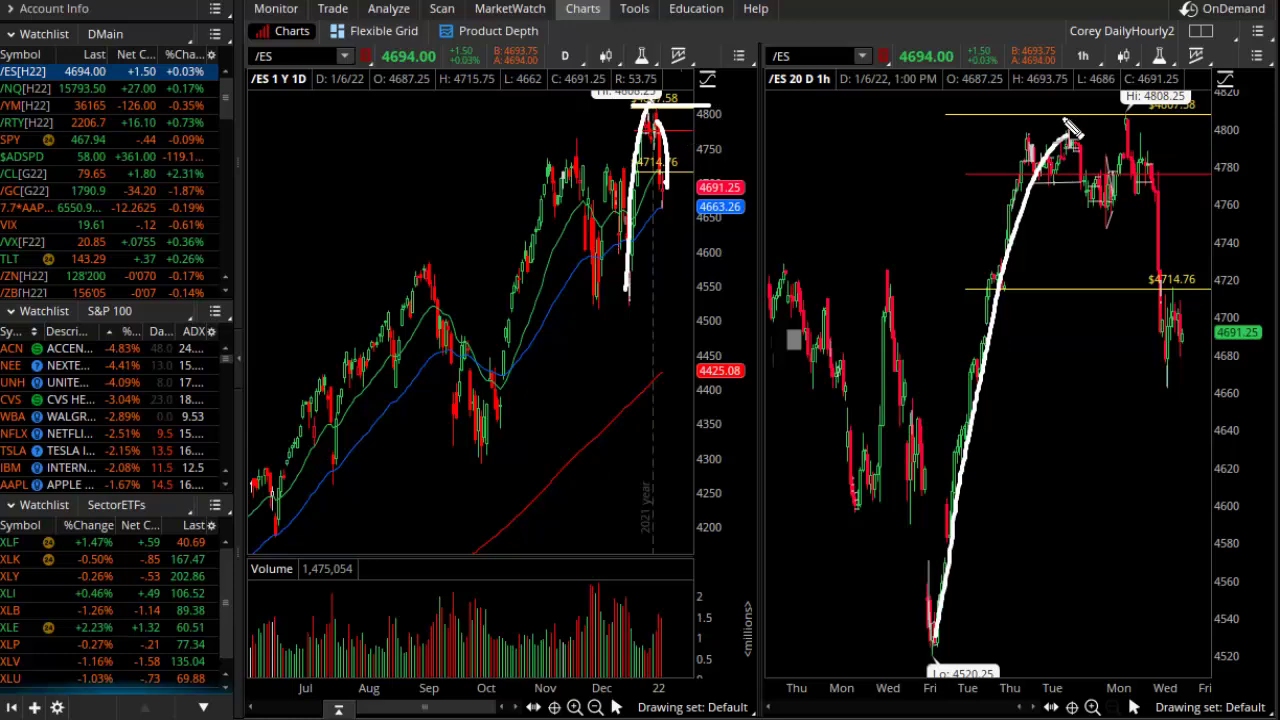
mouse_move(1005, 130)
mouse_down()
mouse_move(1192, 144)
mouse_move(1198, 316)
mouse_up()
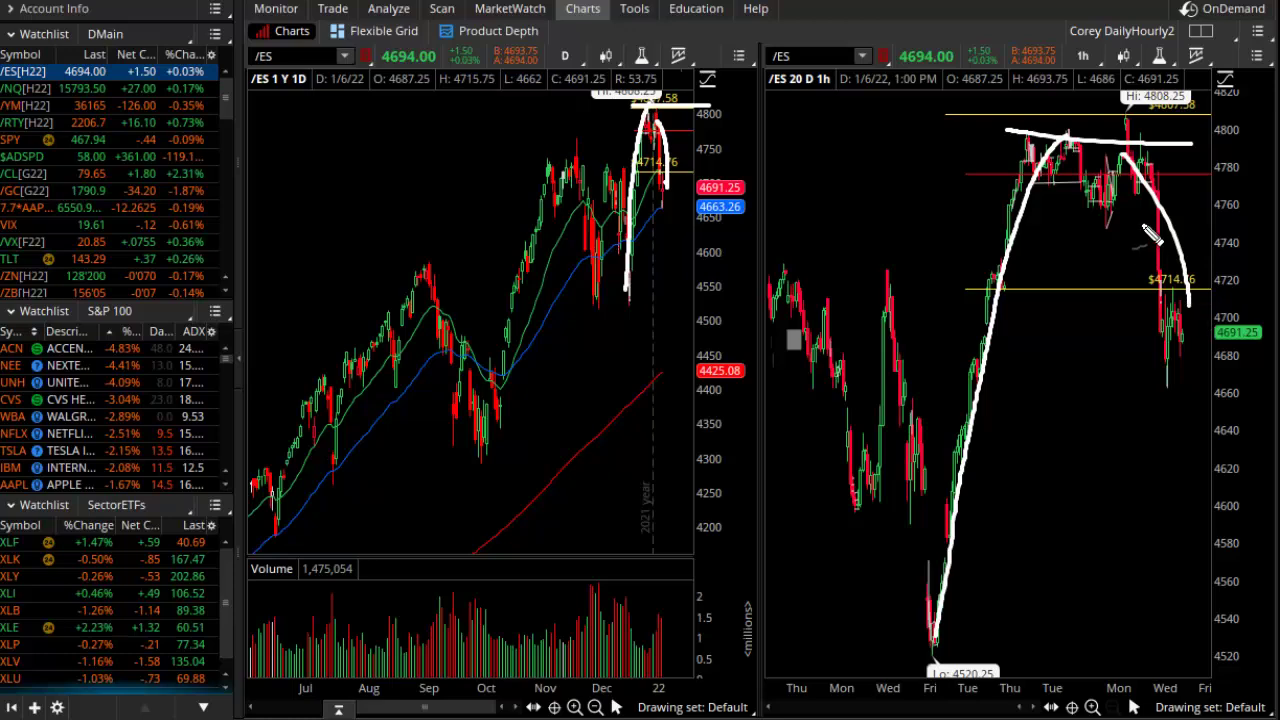
key(Escape)
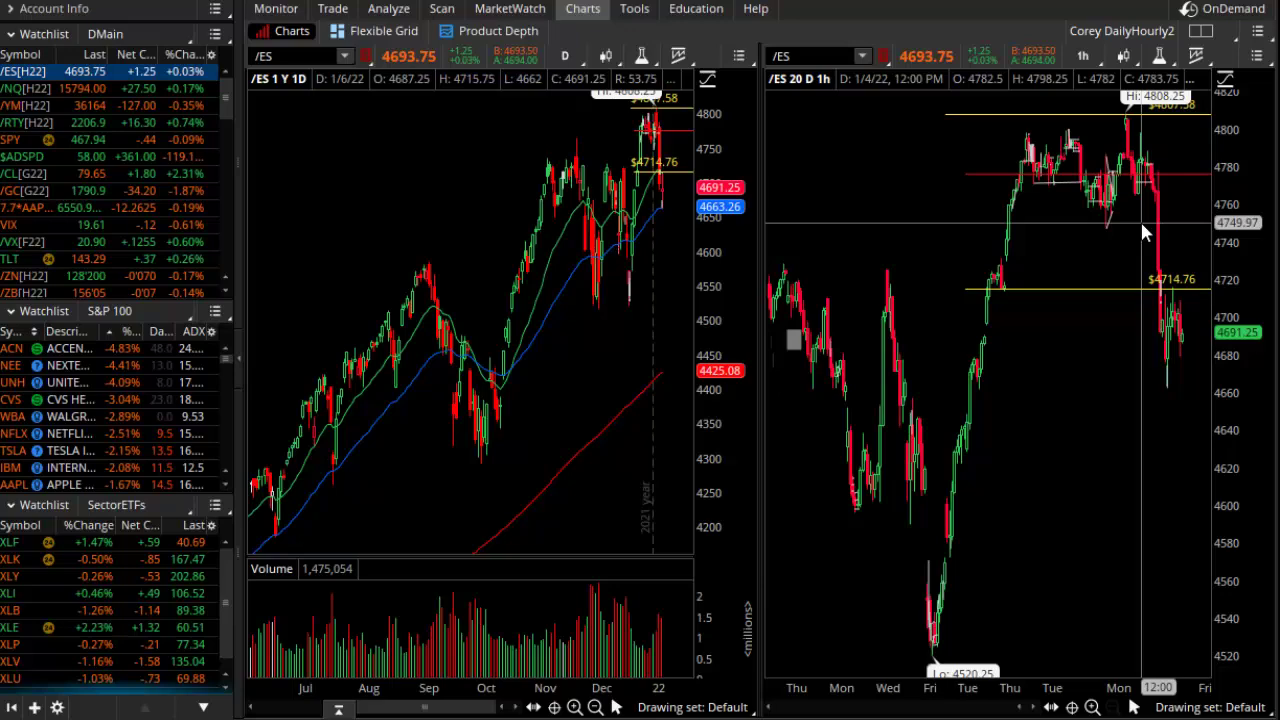
- Load MSFT in the linked daily and hourly charts
scroll(443, 371, down, 1)
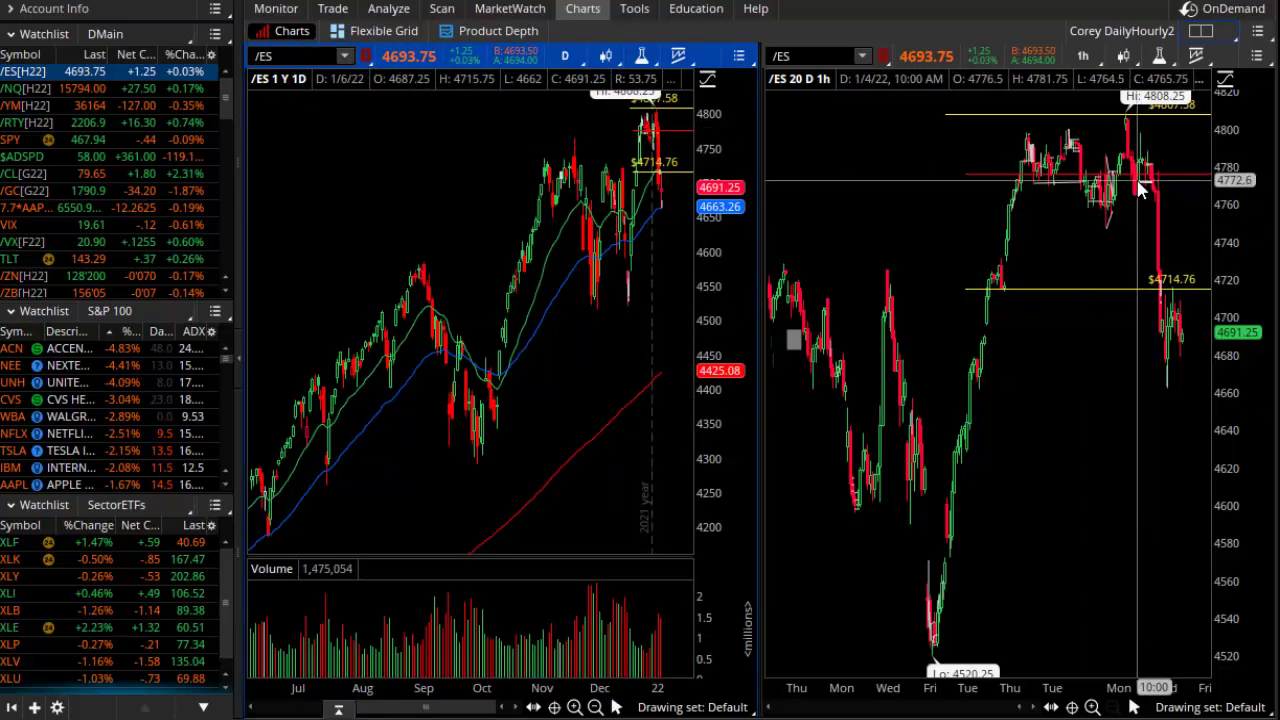
click(288, 55)
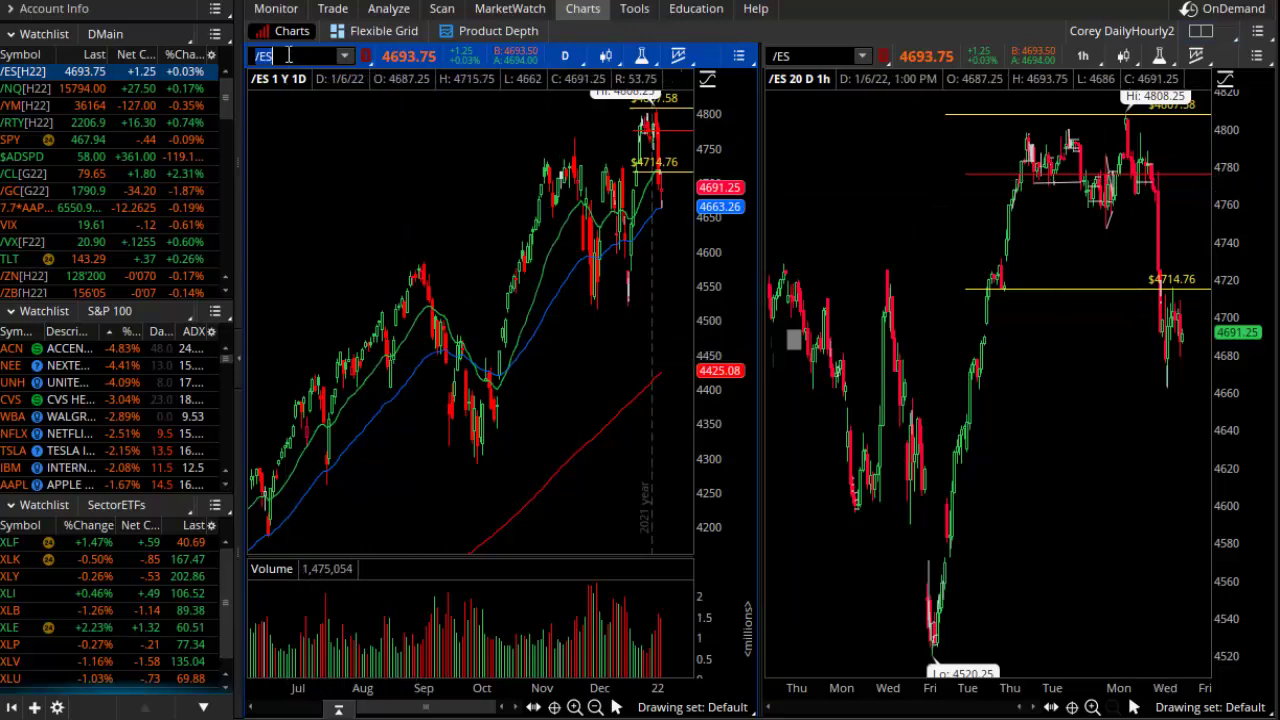
text(MSFT)
key(Return)
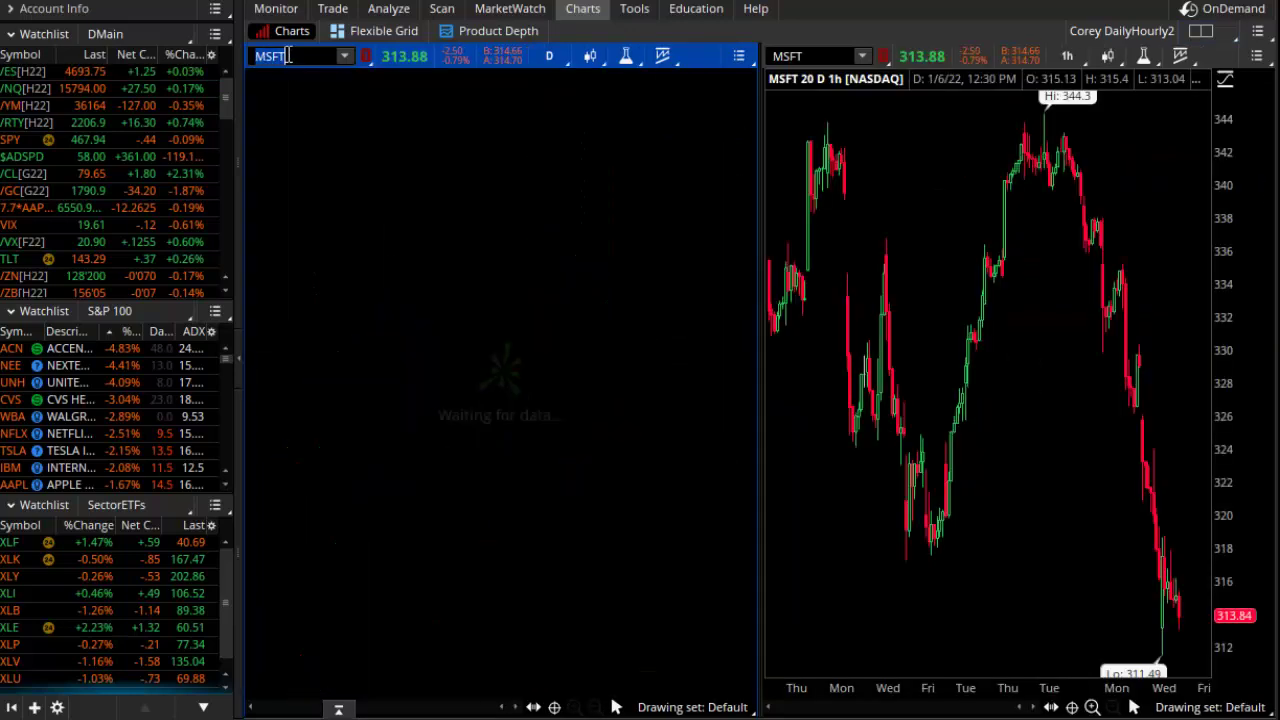
scroll(560, 185, up, 3)
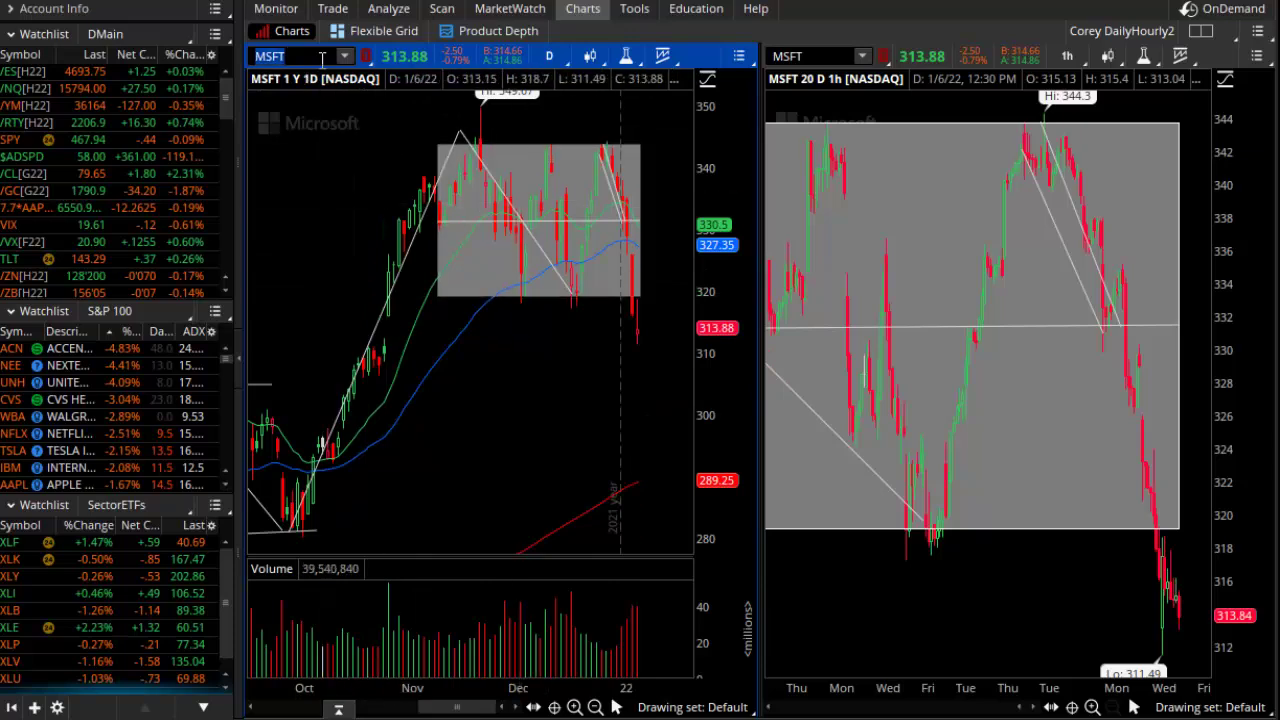
- Load AAPL in the linked daily and hourly charts
text(A)
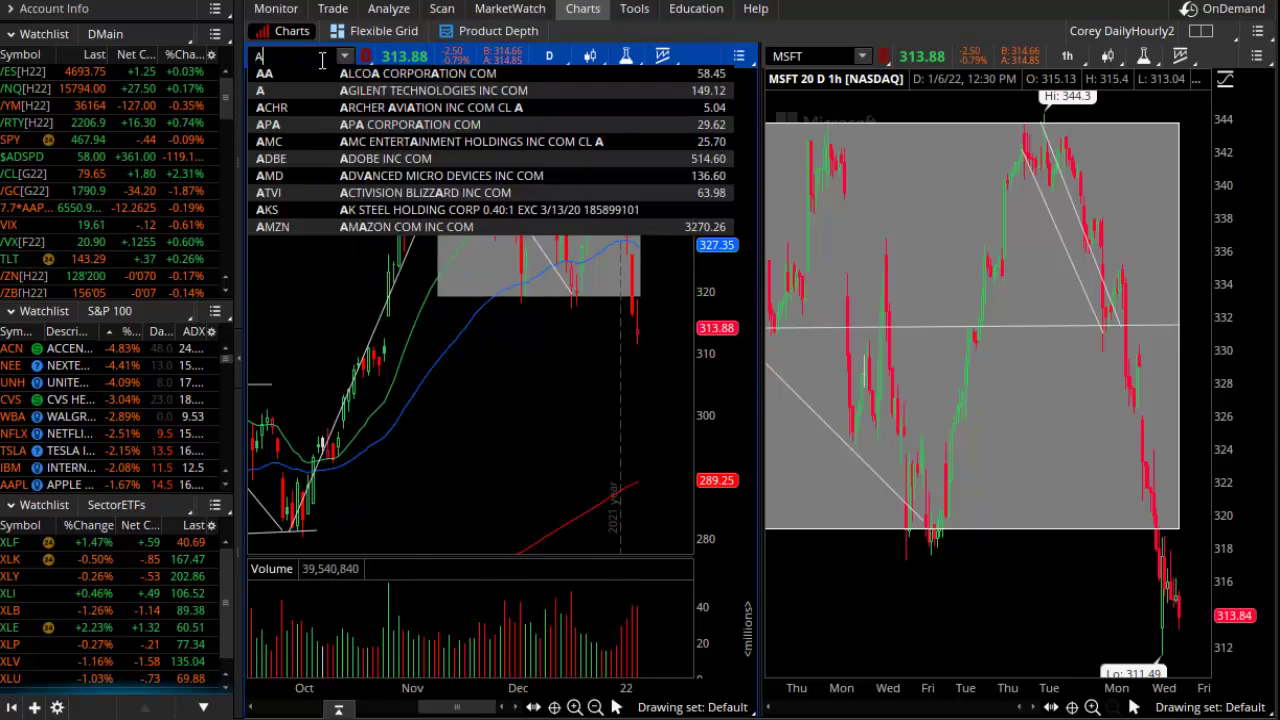
text(APL)
key(Return)
mouse_move(614, 192)
mouse_down()
mouse_move(620, 310)
mouse_move(640, 225)
mouse_move(750, 185)
mouse_up()
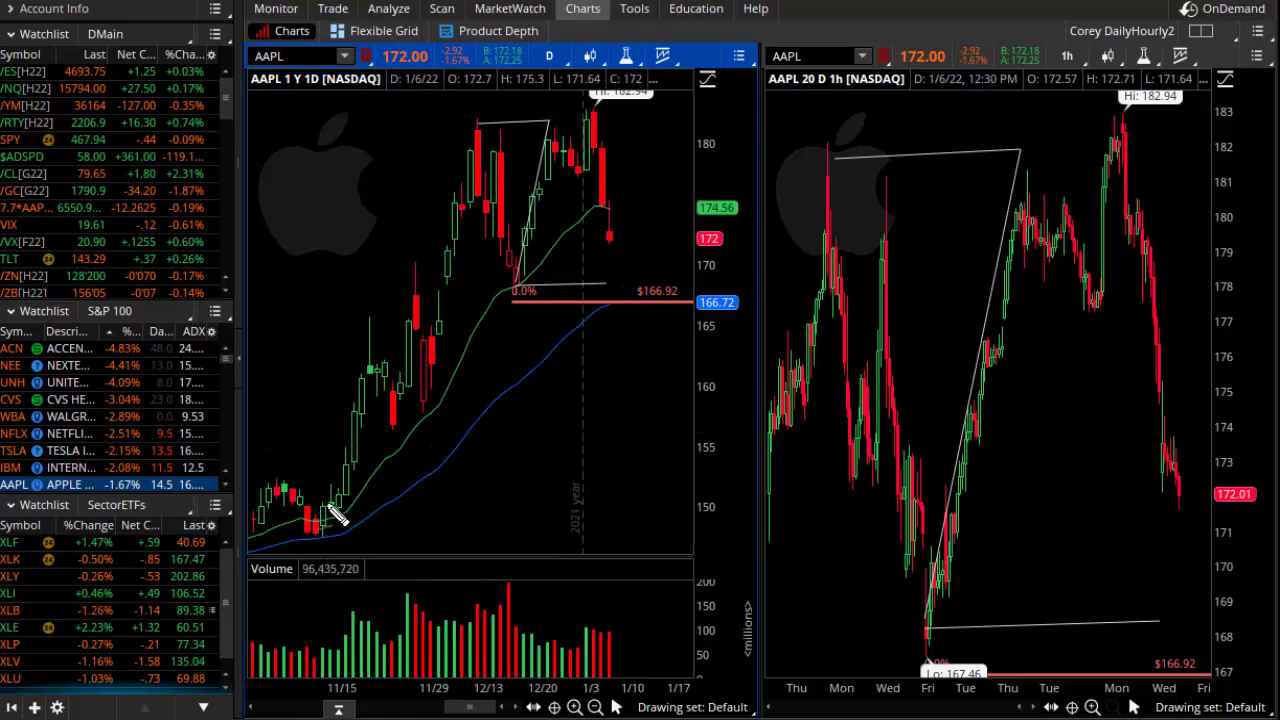
- Sketch a rising wave of higher highs and higher lows above AAPL's daily candles, and clear it
scroll(362, 283, down, 5)
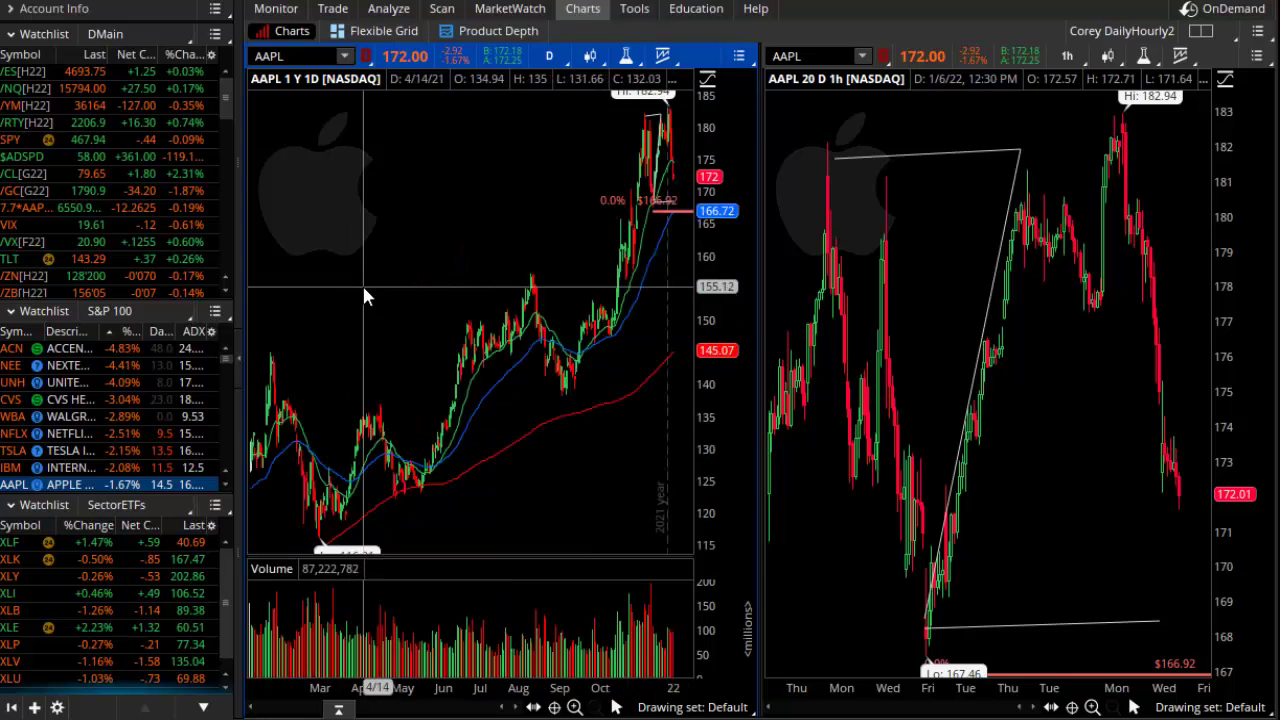
mouse_move(310, 308)
mouse_down()
mouse_move(488, 148)
mouse_move(560, 108)
mouse_up()
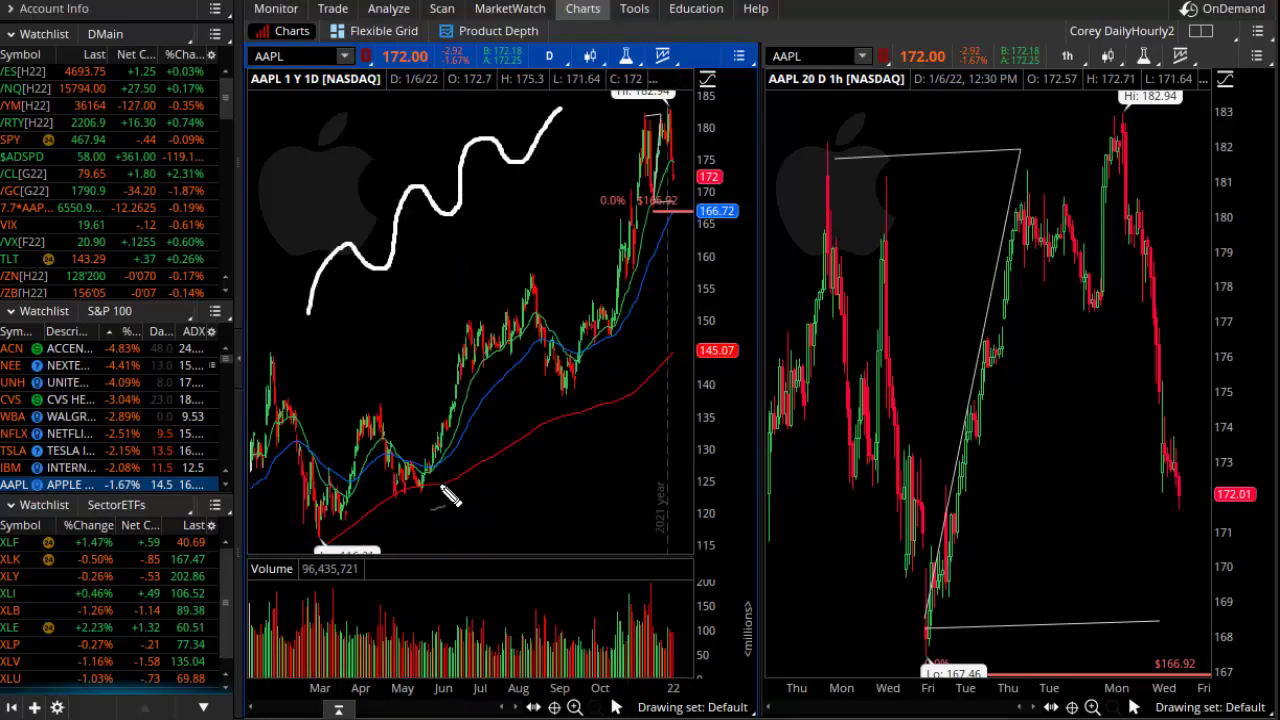
key(Escape)
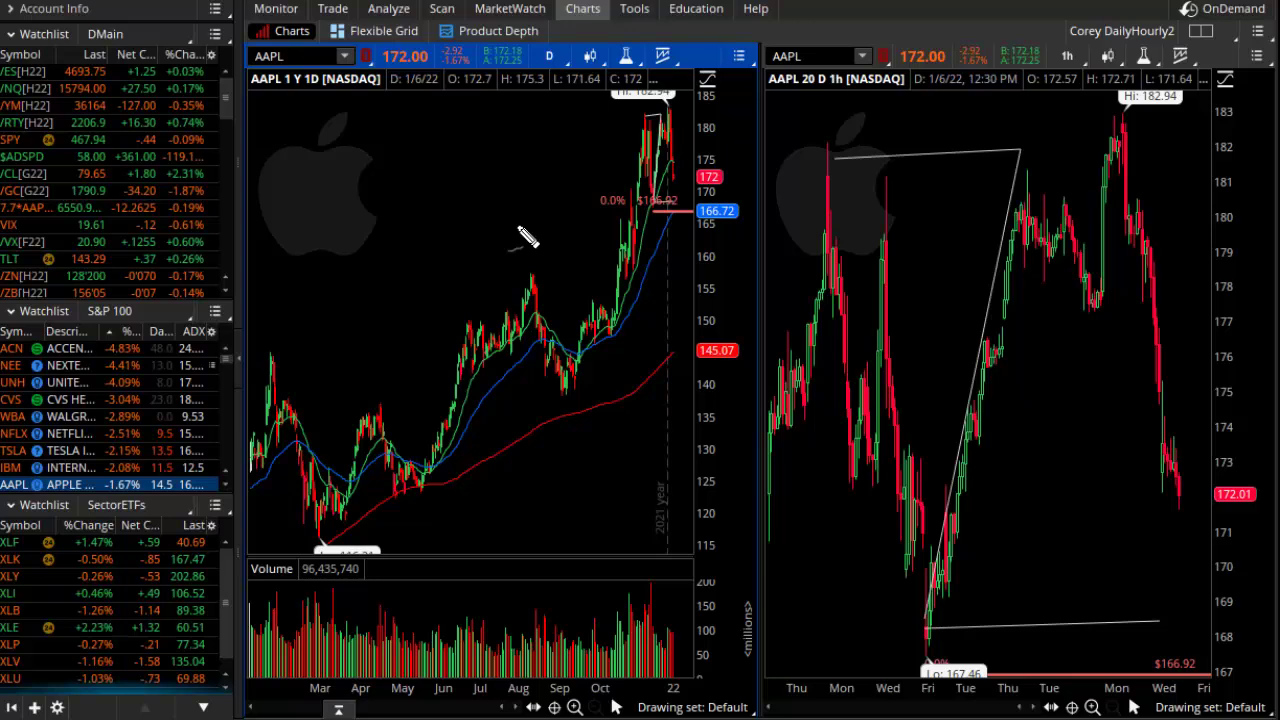
- Label the AAPL charts DAILY and Hourly by hand, trace the price swings, circle the turning points, and clear the marks
mouse_move(632, 222)
mouse_down()
mouse_move(655, 160)
mouse_move(662, 192)
mouse_move(672, 100)
mouse_up()
drag(1124, 148, 1136, 160)
mouse_move(902, 100)
mouse_down()
mouse_move(945, 140)
mouse_move(1068, 120)
mouse_move(1122, 148)
mouse_up()
mouse_move(340, 136)
mouse_down()
mouse_move(360, 178)
mouse_move(428, 150)
mouse_move(508, 143)
mouse_move(500, 190)
mouse_up()
drag(394, 195, 700, 120)
mouse_move(820, 200)
mouse_down()
mouse_move(925, 455)
mouse_move(946, 595)
mouse_move(1040, 150)
mouse_move(1143, 523)
mouse_move(1188, 508)
mouse_up()
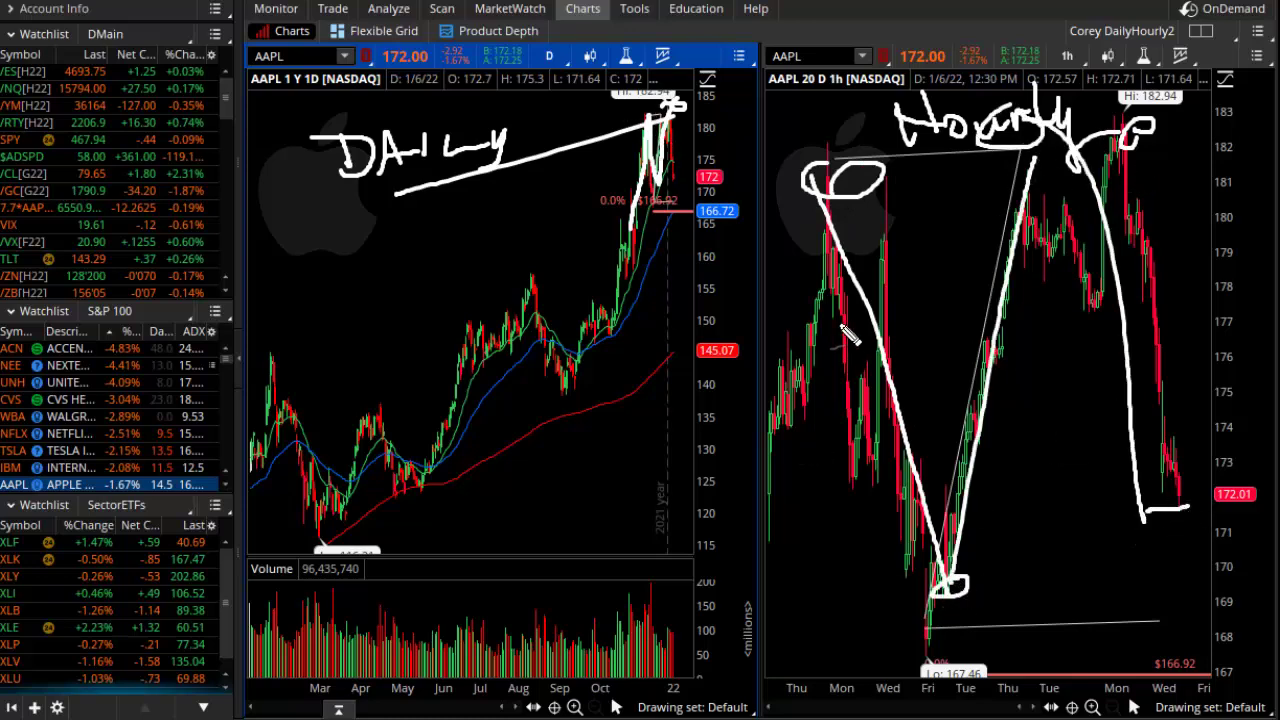
key(Escape)
scroll(560, 190, up, 5)
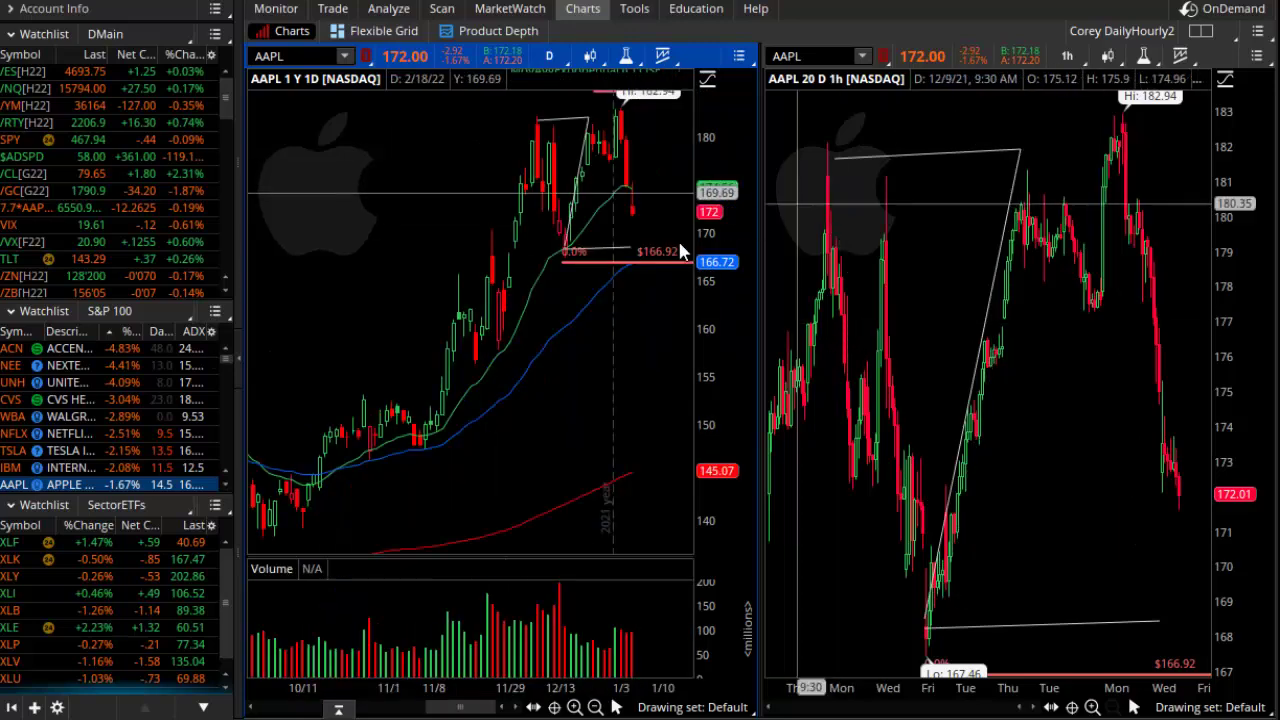
drag(480, 214, 750, 218)
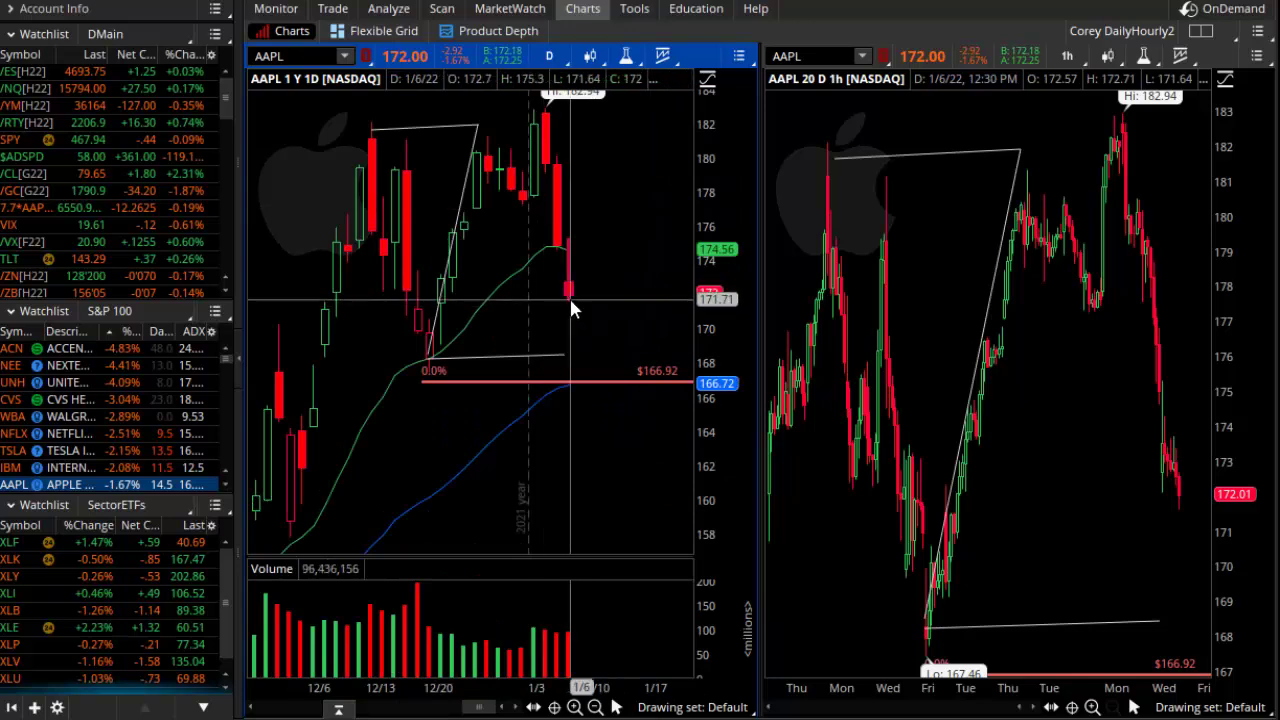
scroll(573, 215, down, 5)
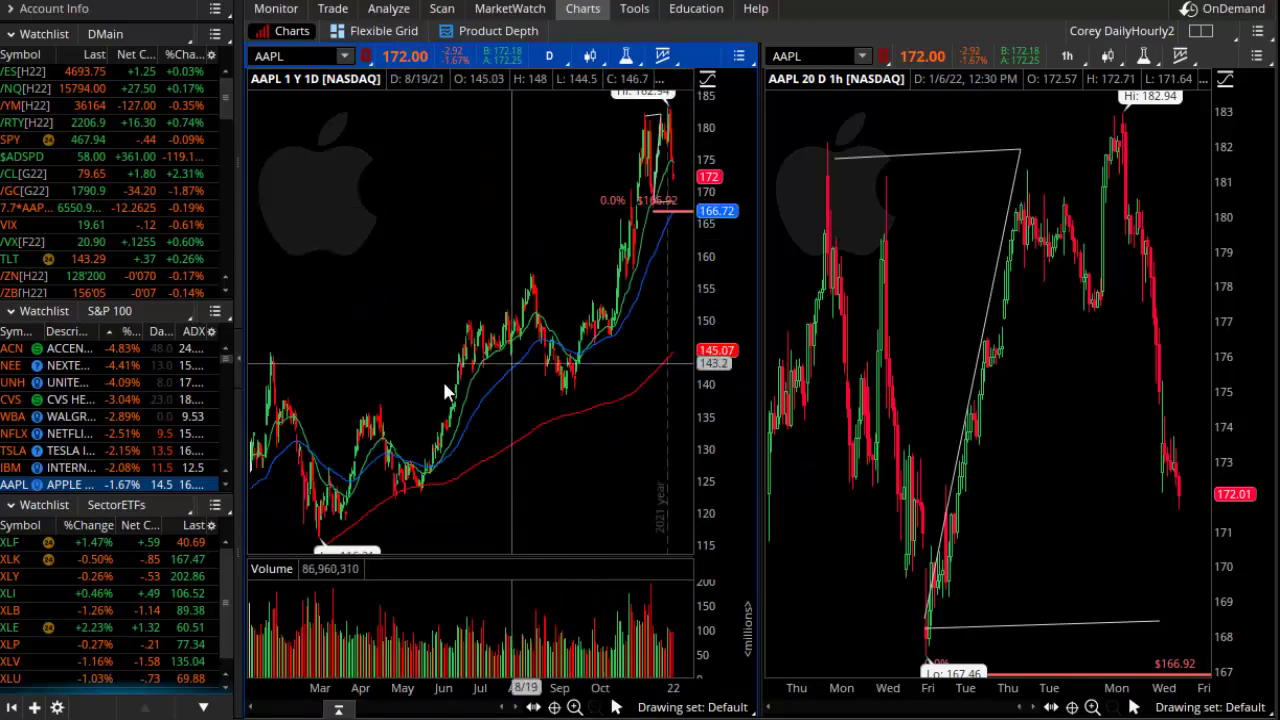
drag(688, 263, 591, 208)
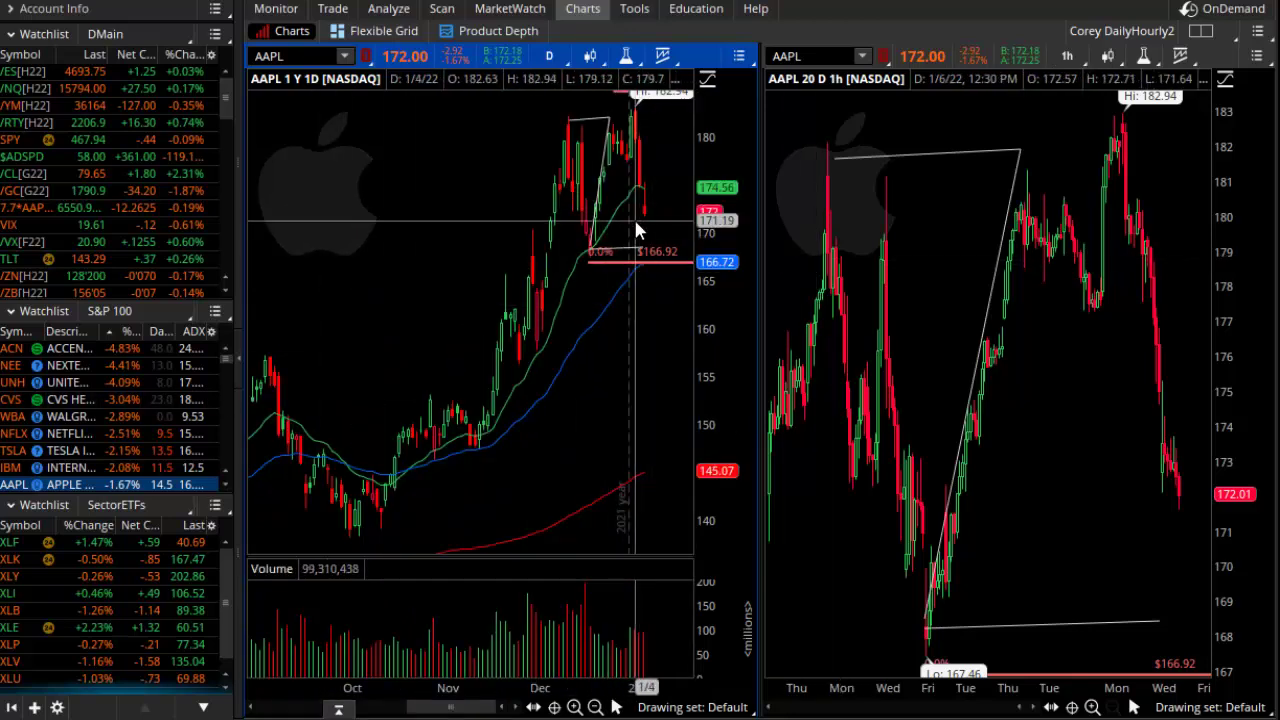
- Load AMZN in the linked daily and hourly charts
click(305, 57)
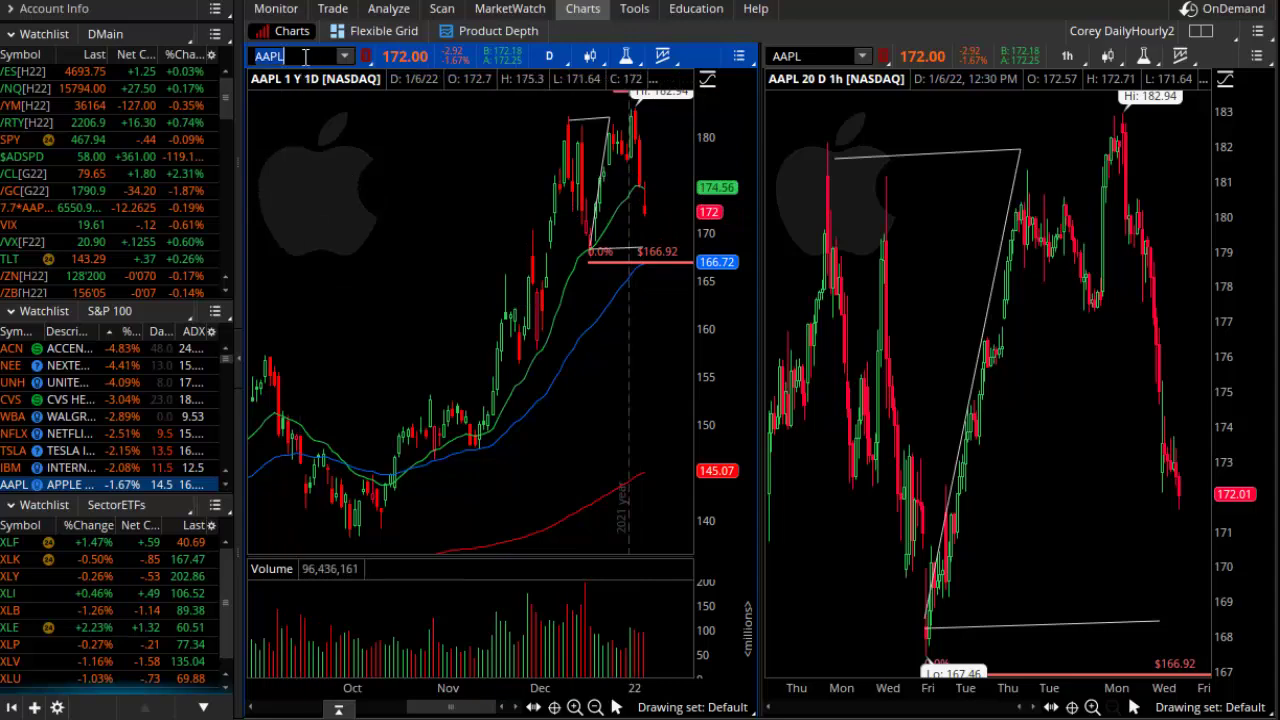
text(AMZN)
key(Return)
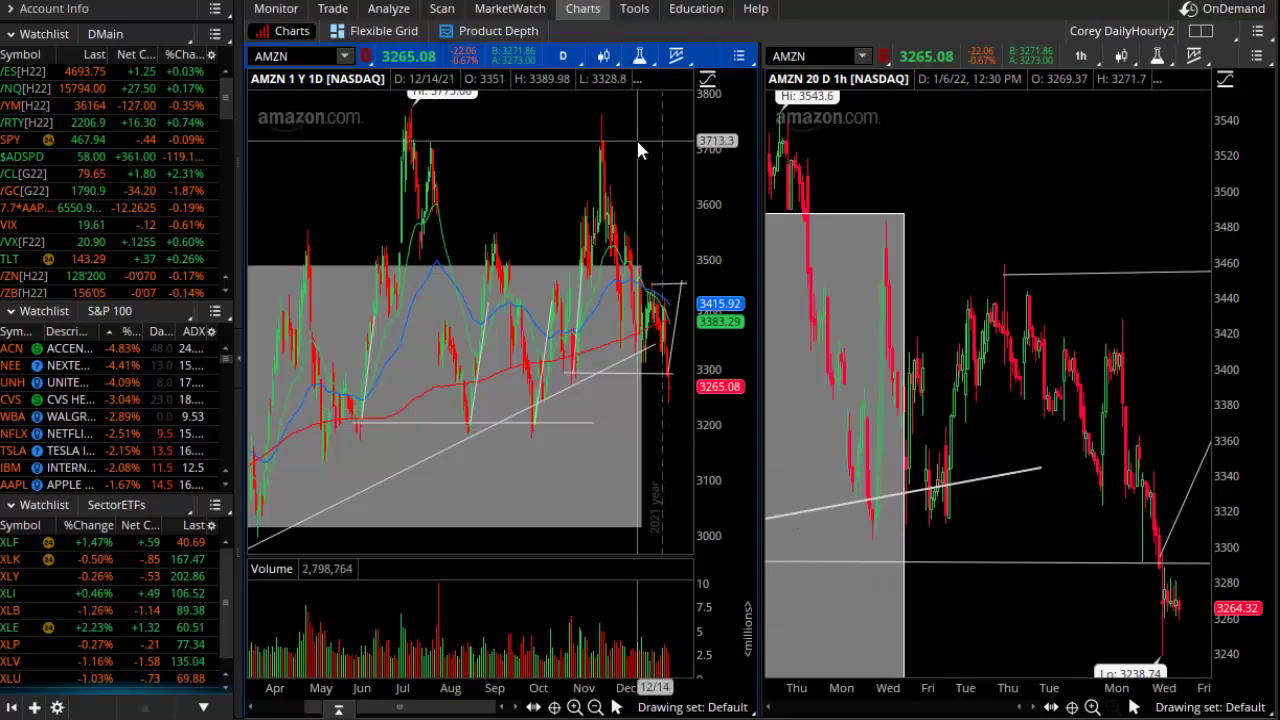
- Load FB in the linked daily and hourly charts
click(271, 57)
text(F)
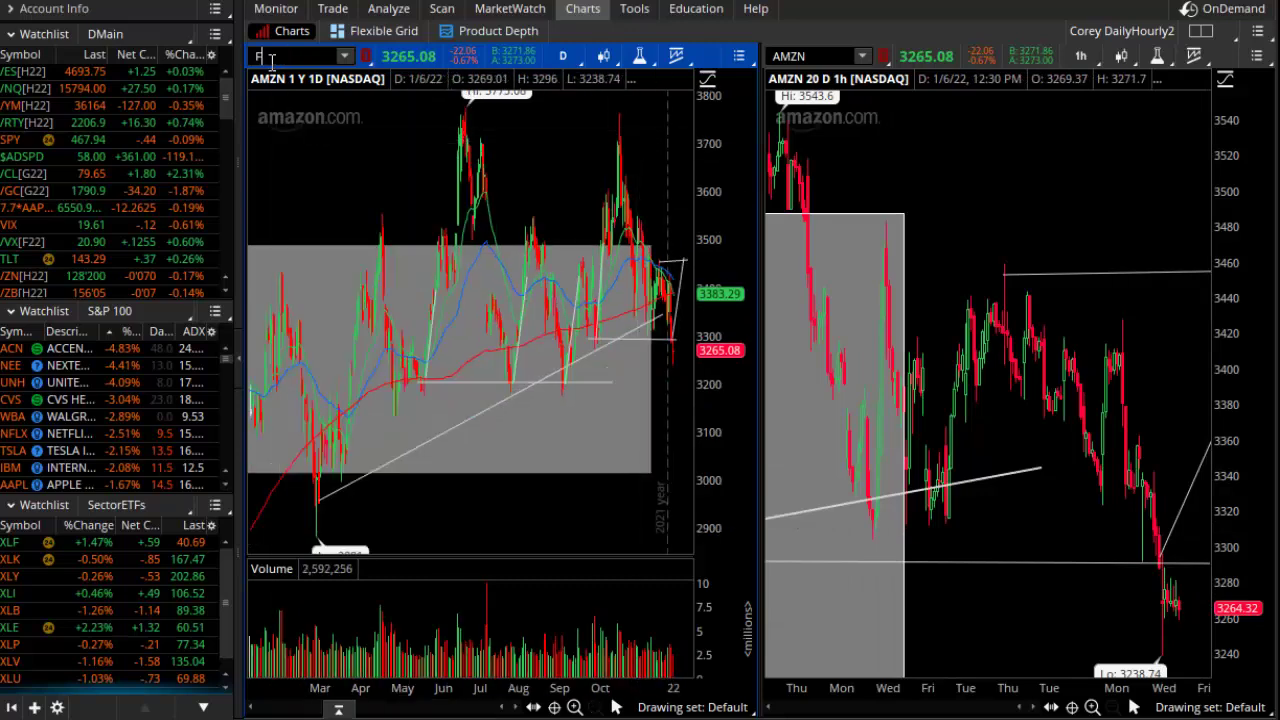
text(B)
key(Return)
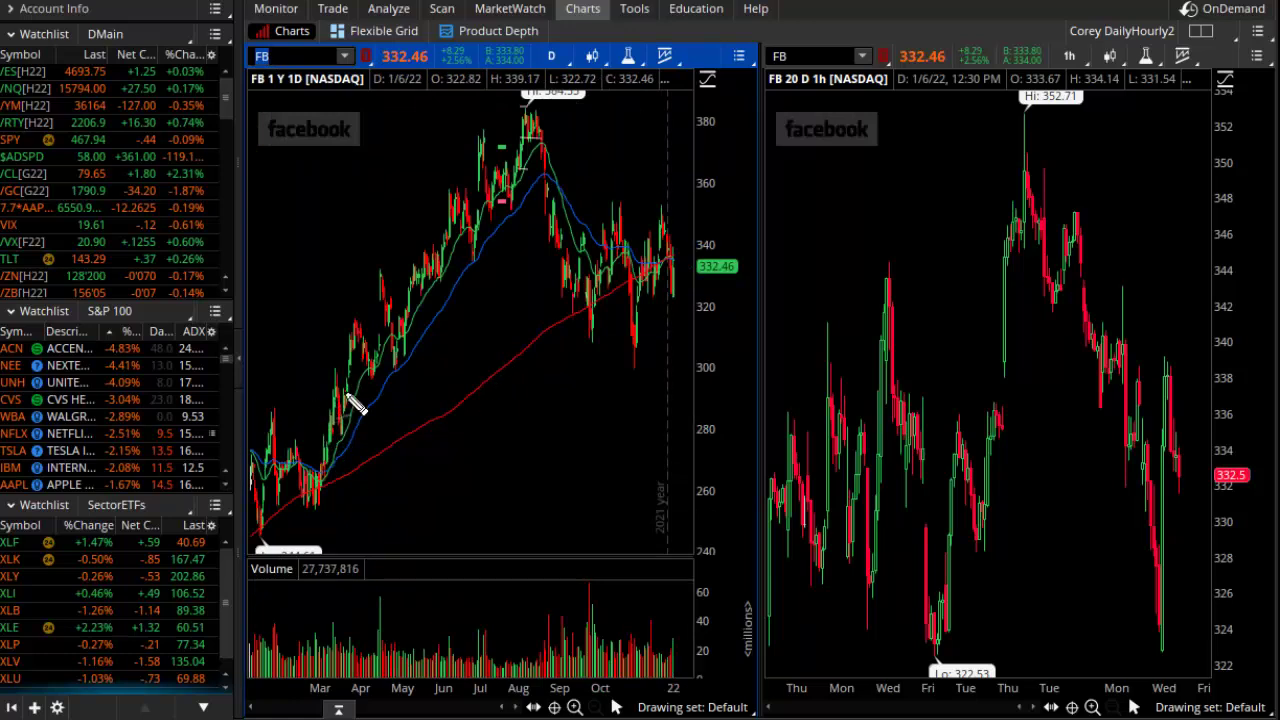
- Trace FB's rising daily swings inside a hand-drawn channel, mark the breakdown with a circle and arrow, and clear the marks
mouse_move(338, 420)
mouse_down()
mouse_move(375, 374)
mouse_move(388, 302)
mouse_move(408, 352)
mouse_move(455, 203)
mouse_up()
mouse_move(432, 284)
mouse_down()
mouse_move(455, 210)
mouse_move(478, 250)
mouse_move(490, 200)
mouse_move(528, 172)
mouse_move(546, 116)
mouse_move(562, 162)
mouse_up()
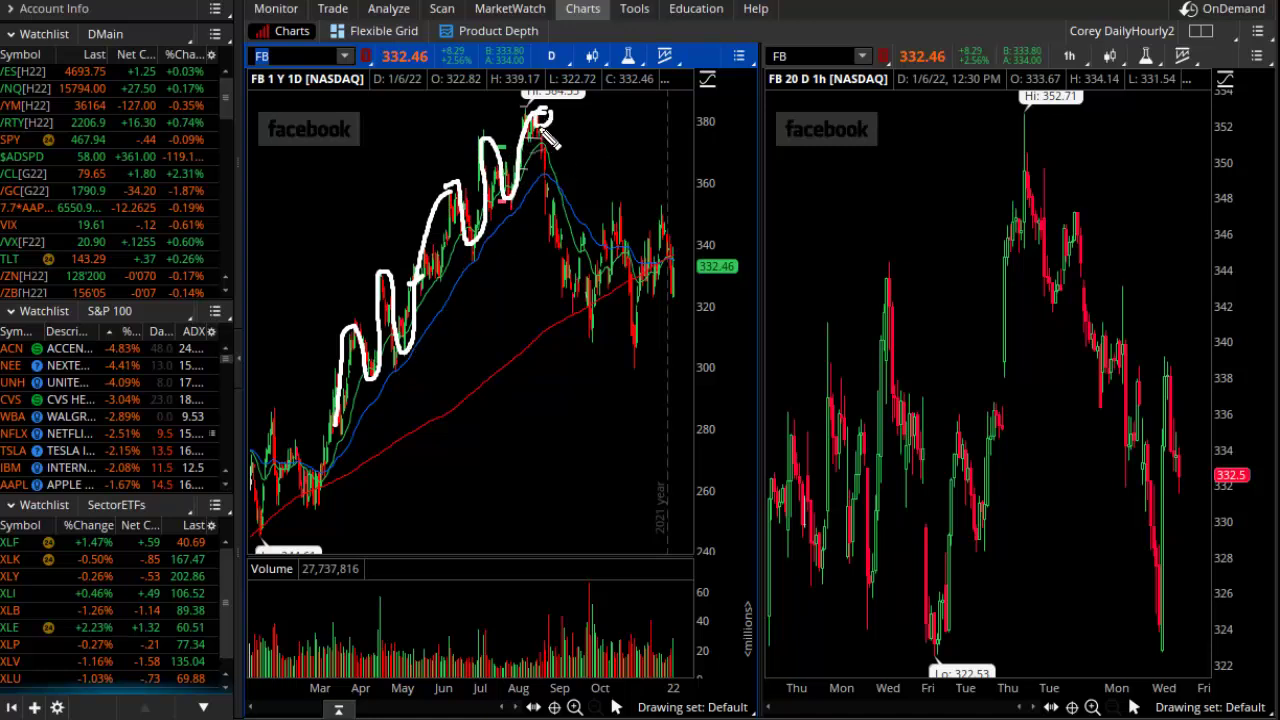
drag(378, 410, 575, 148)
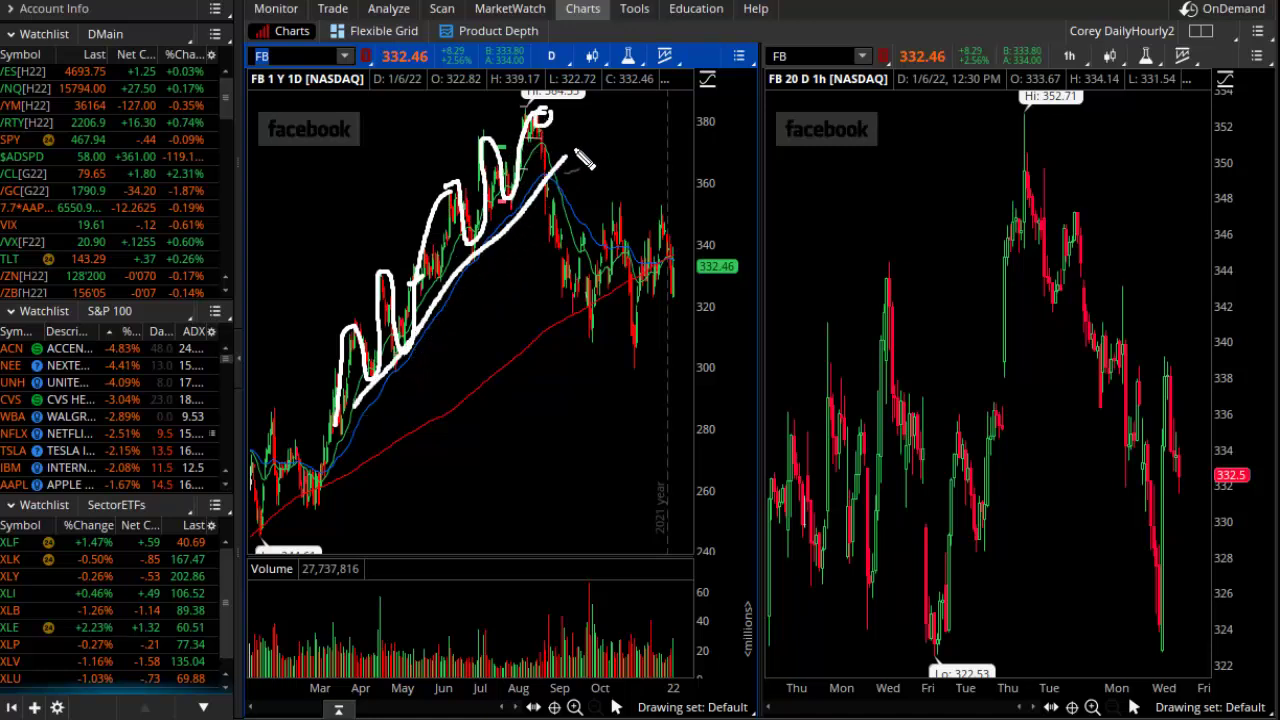
mouse_move(312, 348)
mouse_down()
mouse_move(395, 236)
mouse_move(572, 120)
mouse_up()
mouse_move(553, 212)
mouse_down()
mouse_move(605, 135)
mouse_move(625, 172)
mouse_up()
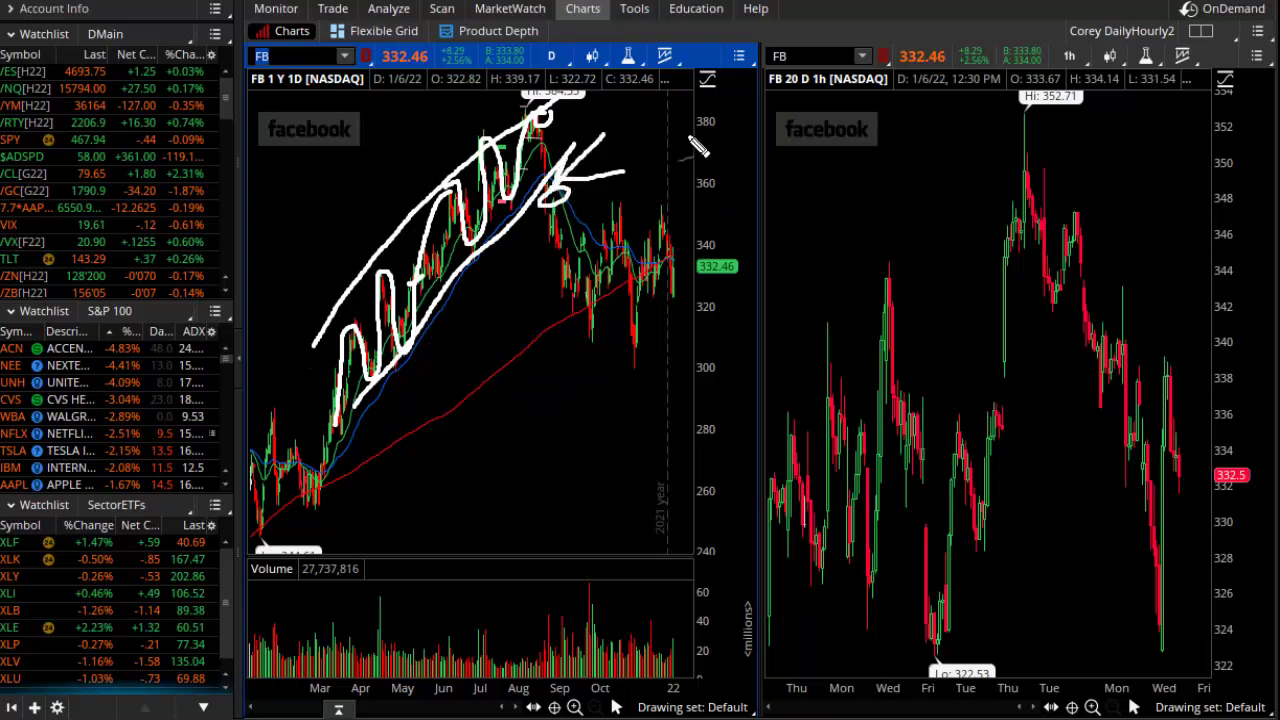
key(Escape)
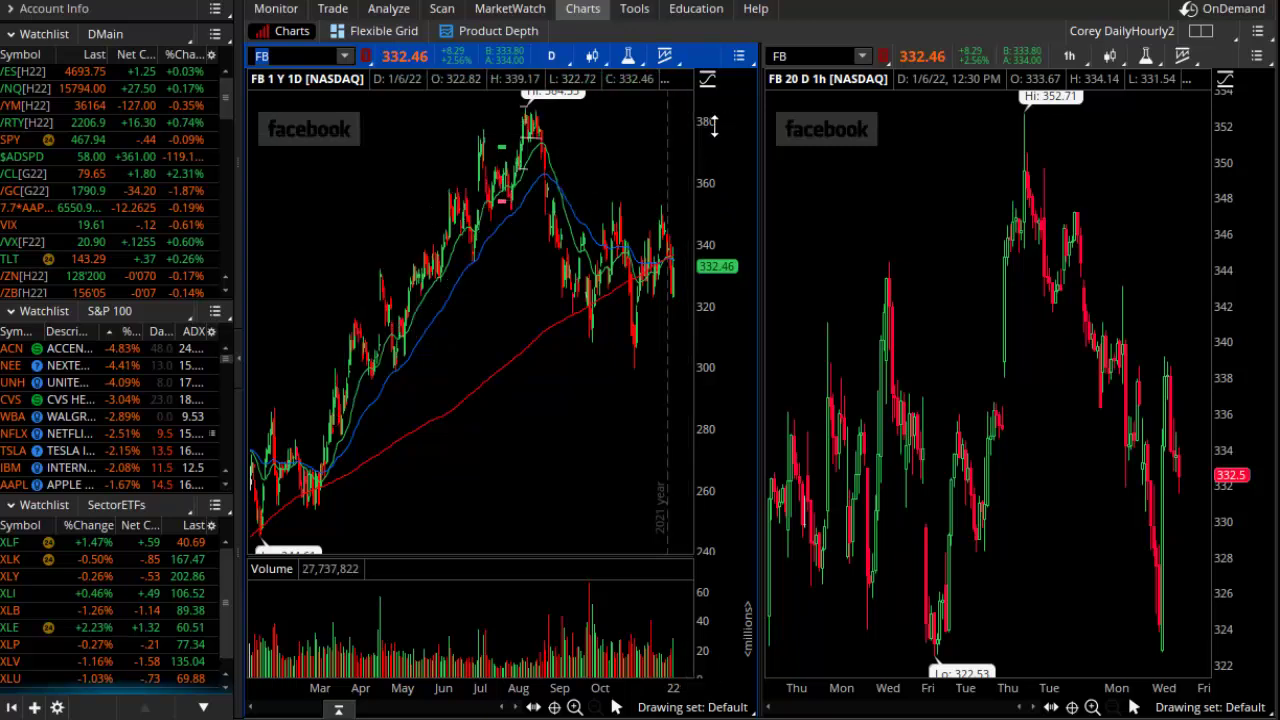
- Draw three freehand horizontal lines at the upper edge, lower edge and middle of FB's October-to-January daily range
mouse_move(542, 205)
mouse_down()
mouse_move(600, 334)
mouse_move(790, 290)
mouse_up()
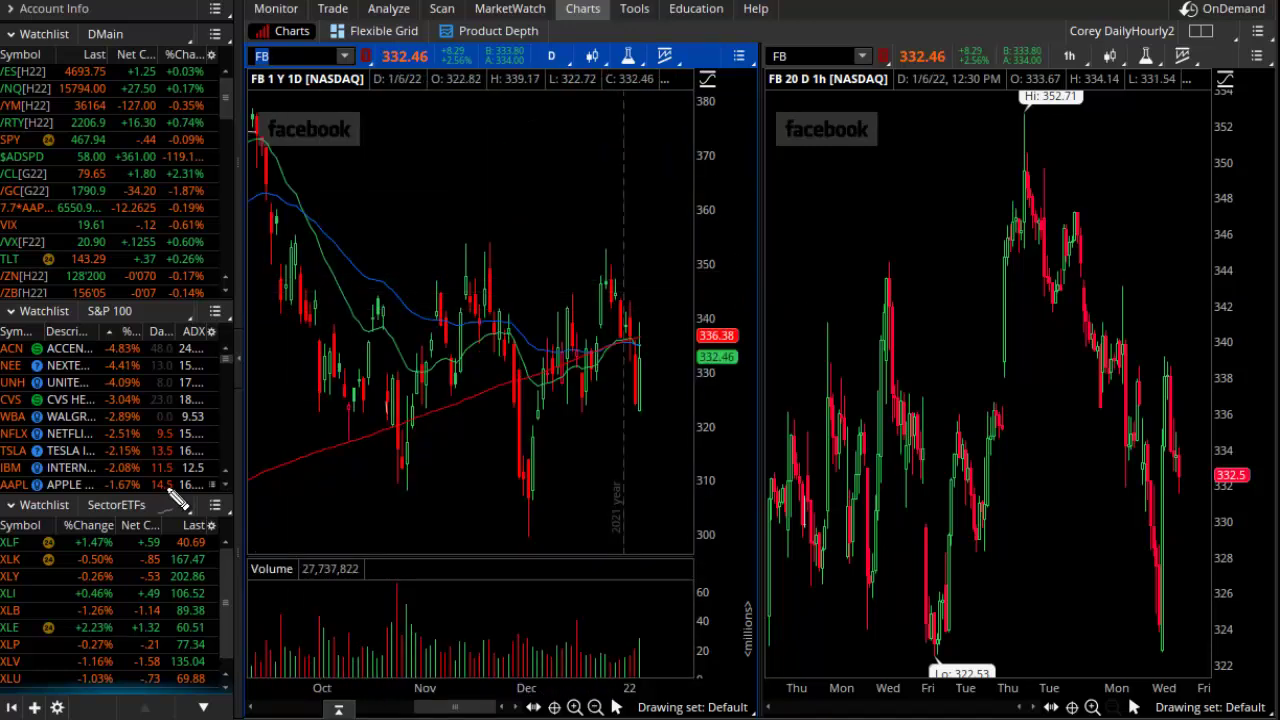
drag(285, 258, 701, 251)
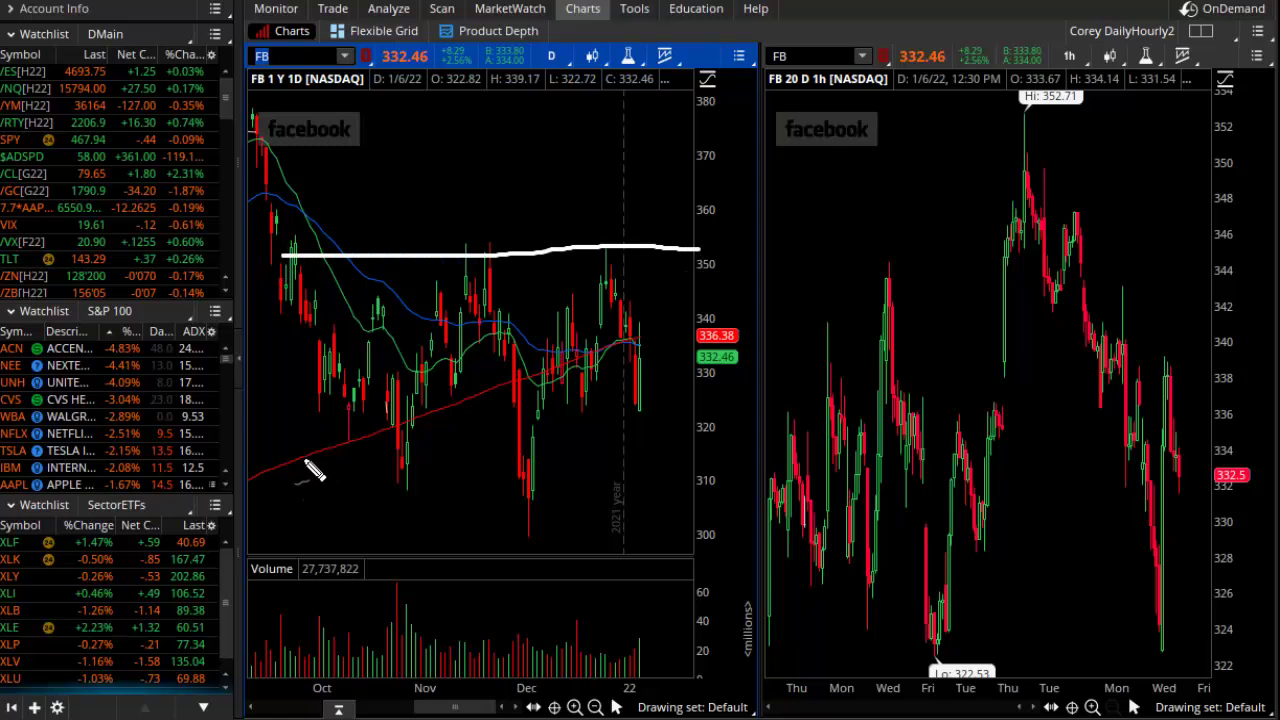
drag(277, 458, 727, 457)
drag(300, 362, 670, 358)
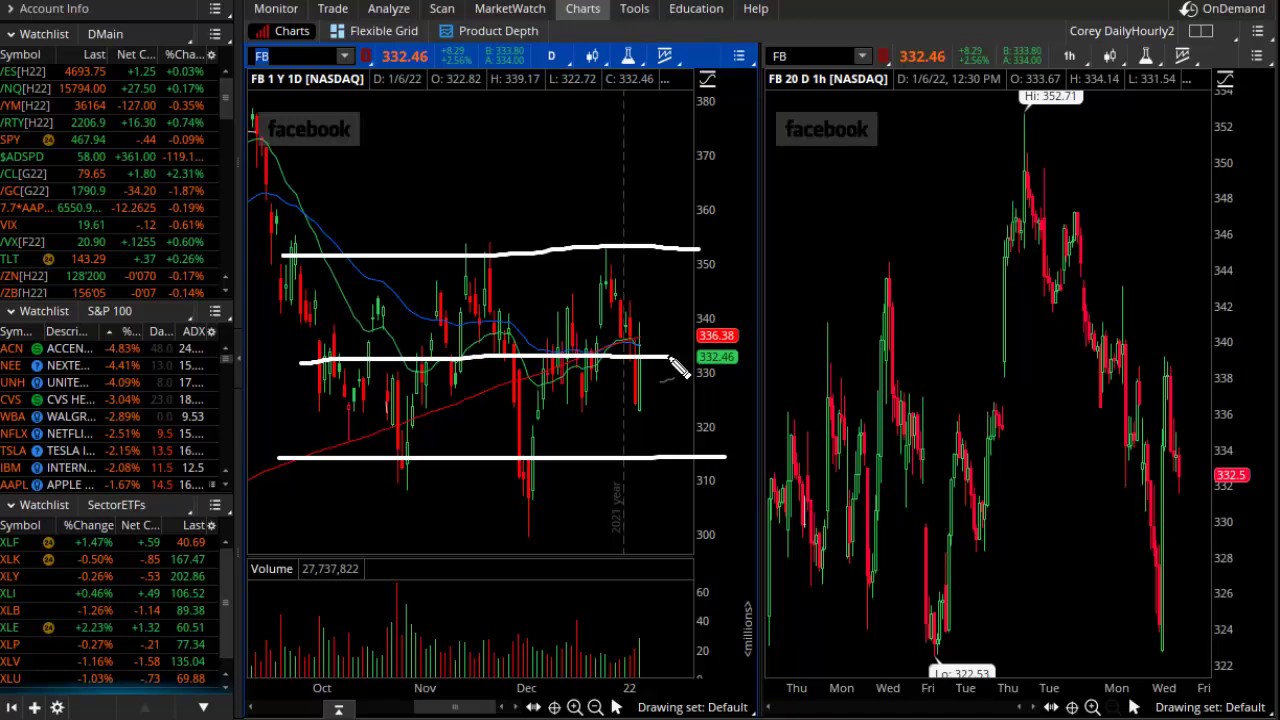
- Circle two lows on the lower range line and two highs on the upper range line of FB's daily chart
drag(406, 455, 430, 466)
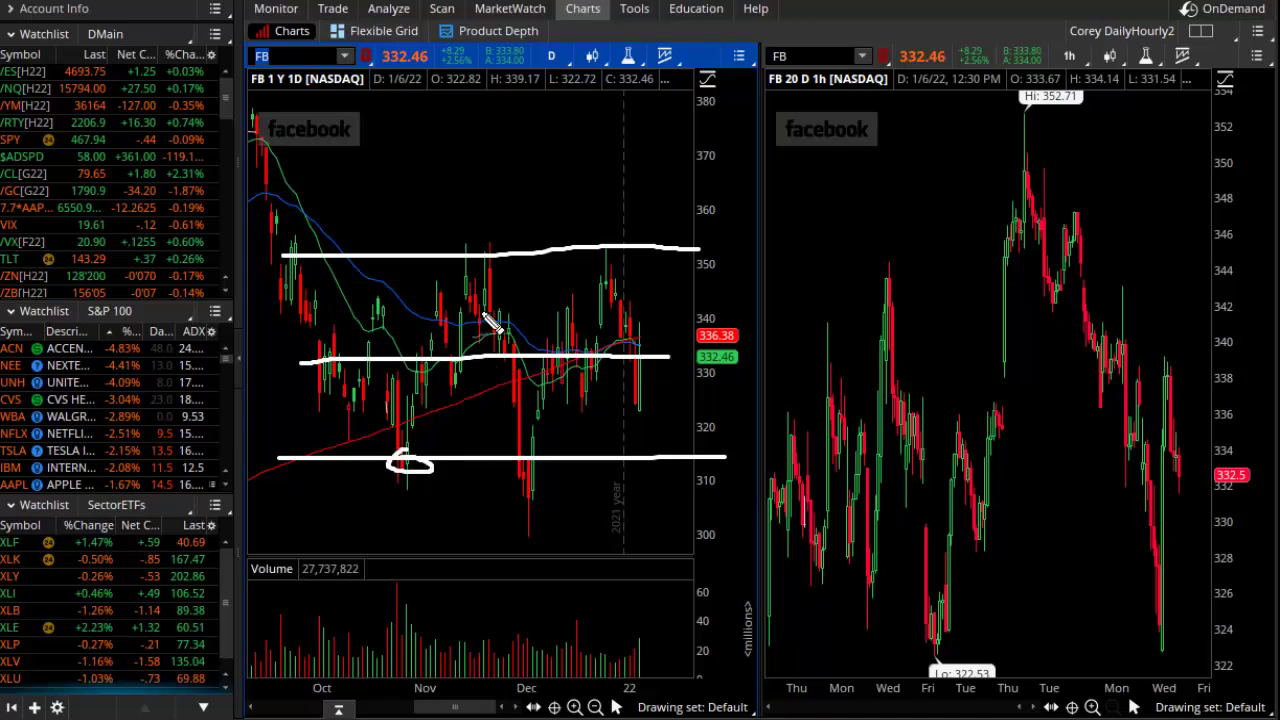
drag(487, 257, 484, 250)
drag(537, 457, 532, 452)
drag(612, 244, 606, 236)
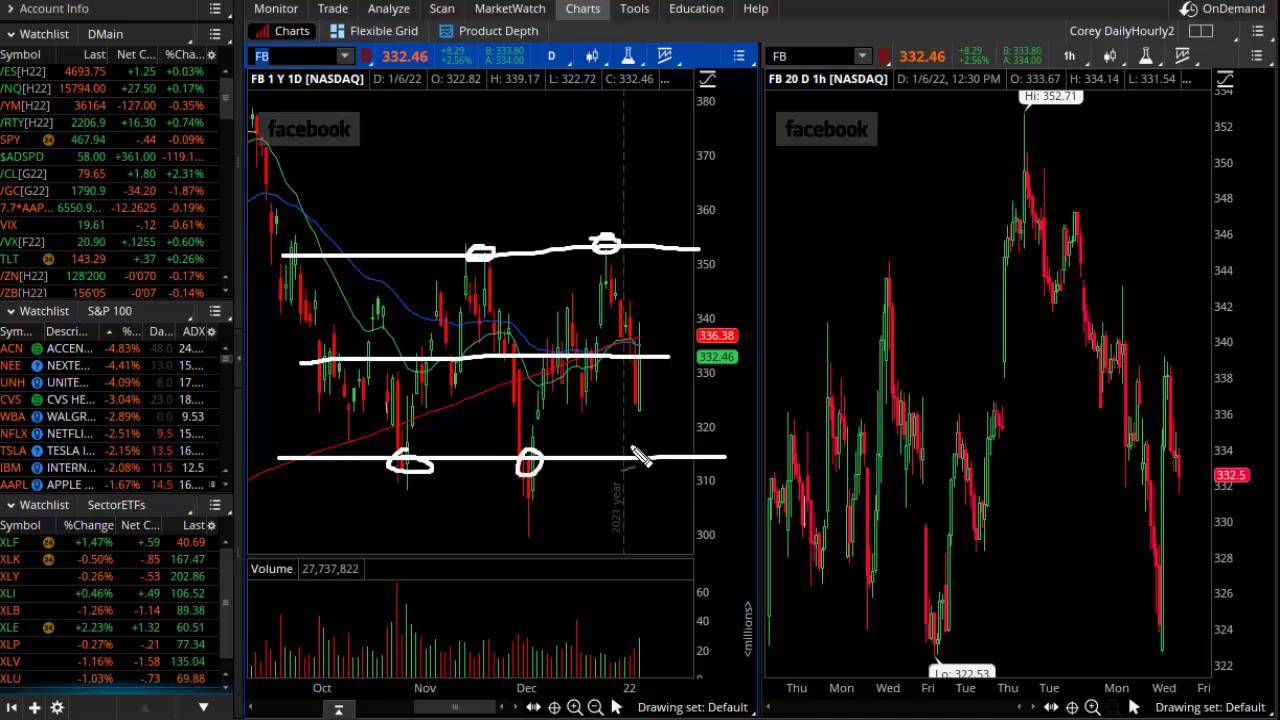
- Handwrite 310, 350 and 330 beside FB's lower, upper and middle range lines with underlines, and clear all the marks
mouse_move(392, 486)
mouse_down()
mouse_move(640, 469)
mouse_move(670, 490)
mouse_up()
drag(708, 452, 707, 489)
drag(728, 452, 730, 454)
drag(604, 540, 851, 478)
drag(656, 222, 662, 254)
drag(718, 218, 706, 250)
drag(760, 215, 765, 218)
mouse_move(752, 340)
mouse_down()
mouse_move(763, 391)
mouse_move(834, 338)
mouse_up()
drag(756, 390, 917, 352)
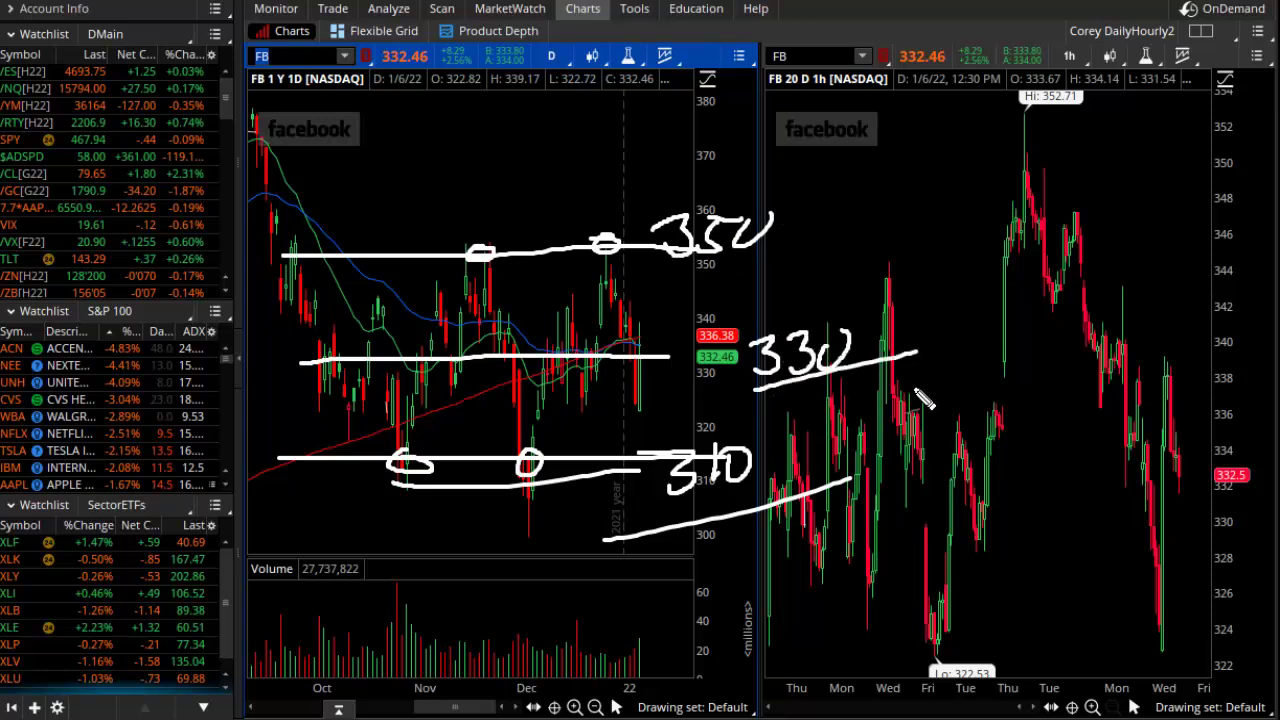
key(Escape)
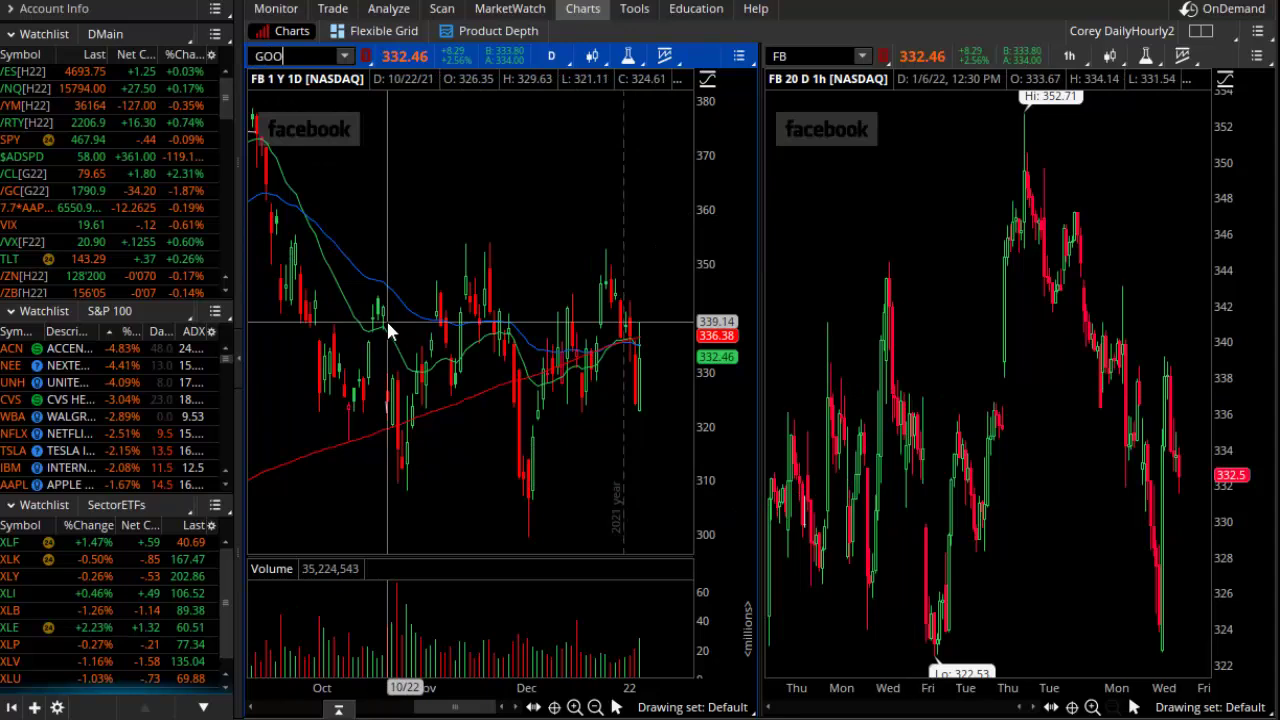
- Load GOOGL in the linked daily and hourly charts
key(Return)
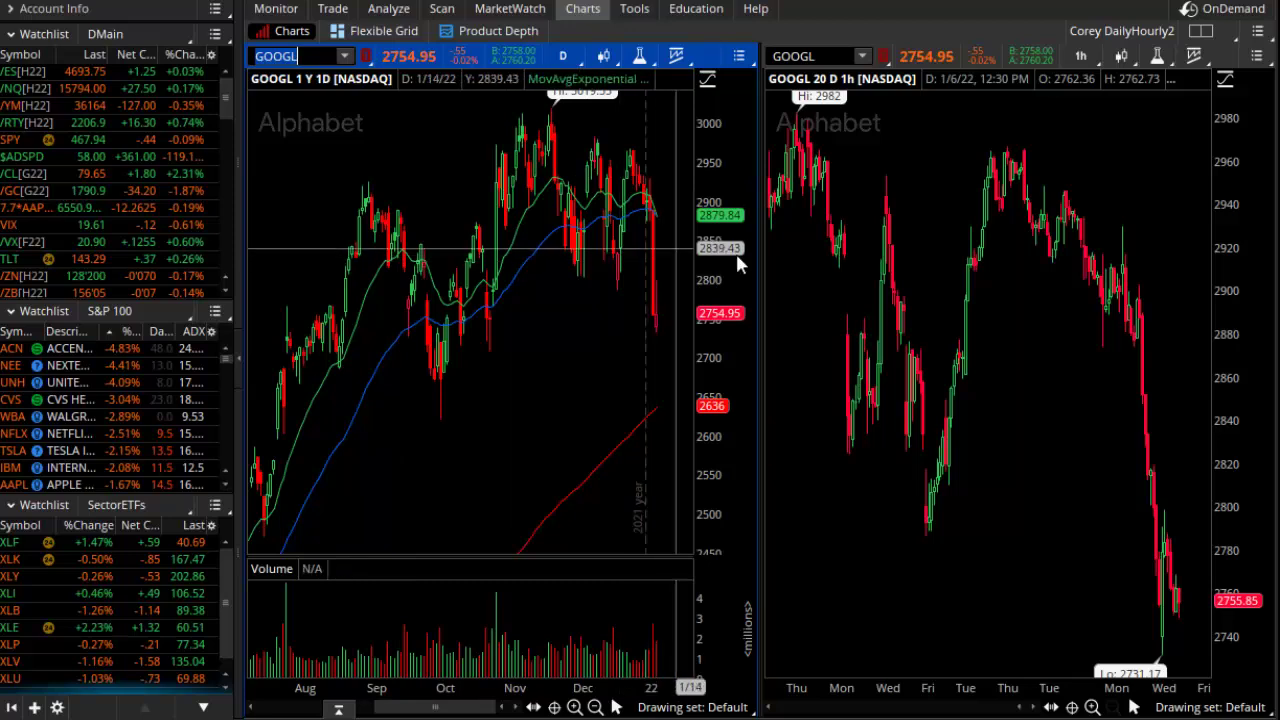
- Draw three freehand horizontal lines at the lower edge, upper edge and middle of GOOGL's October-to-January daily range
drag(422, 270, 594, 280)
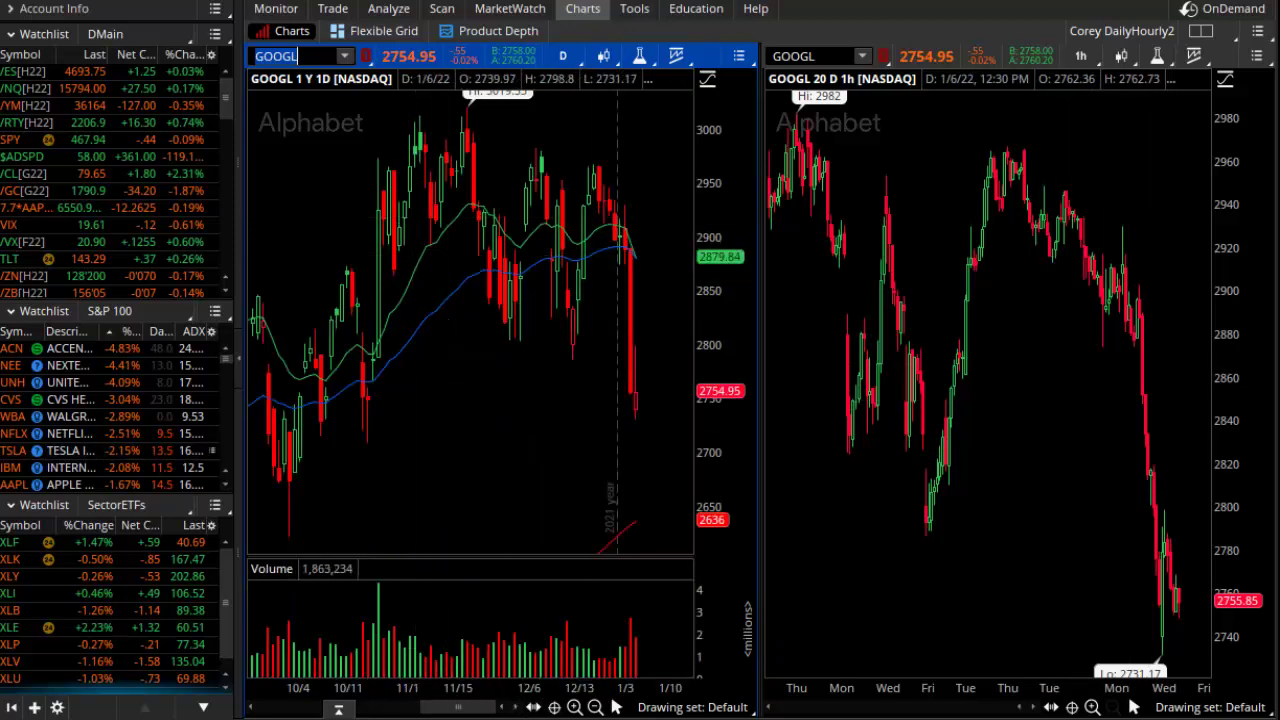
drag(355, 357, 697, 353)
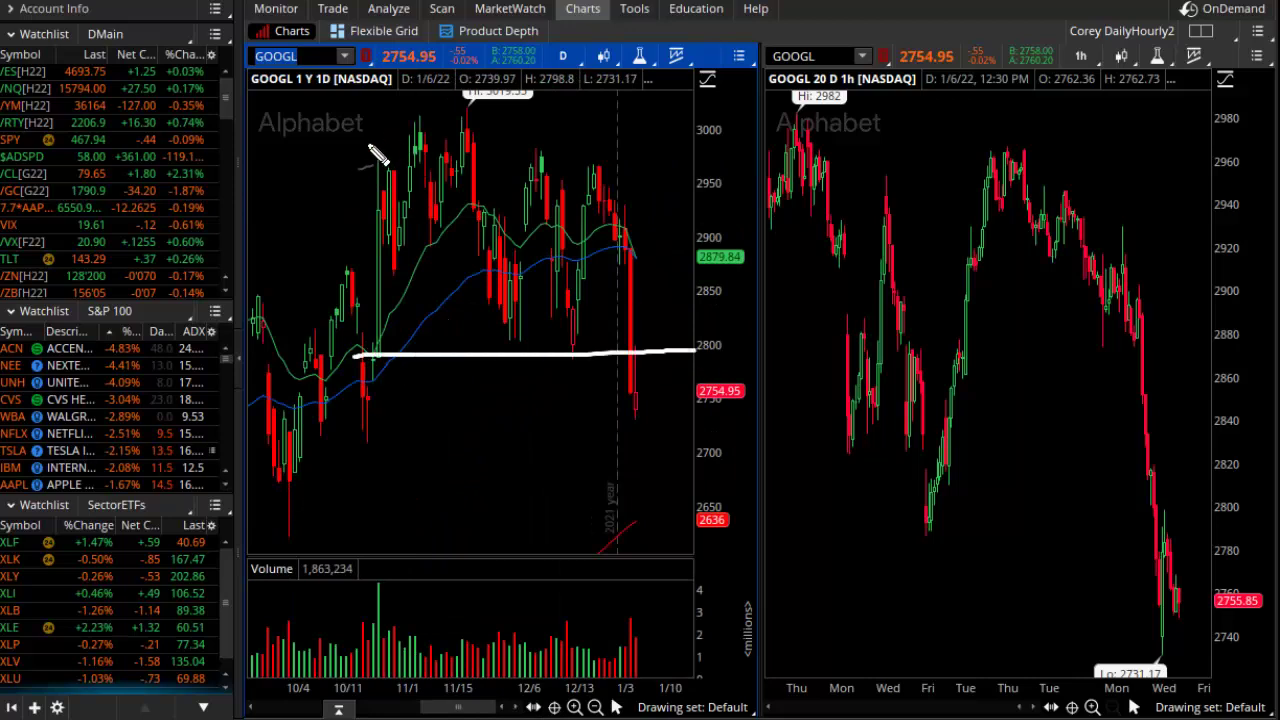
drag(355, 146, 735, 133)
drag(355, 253, 690, 246)
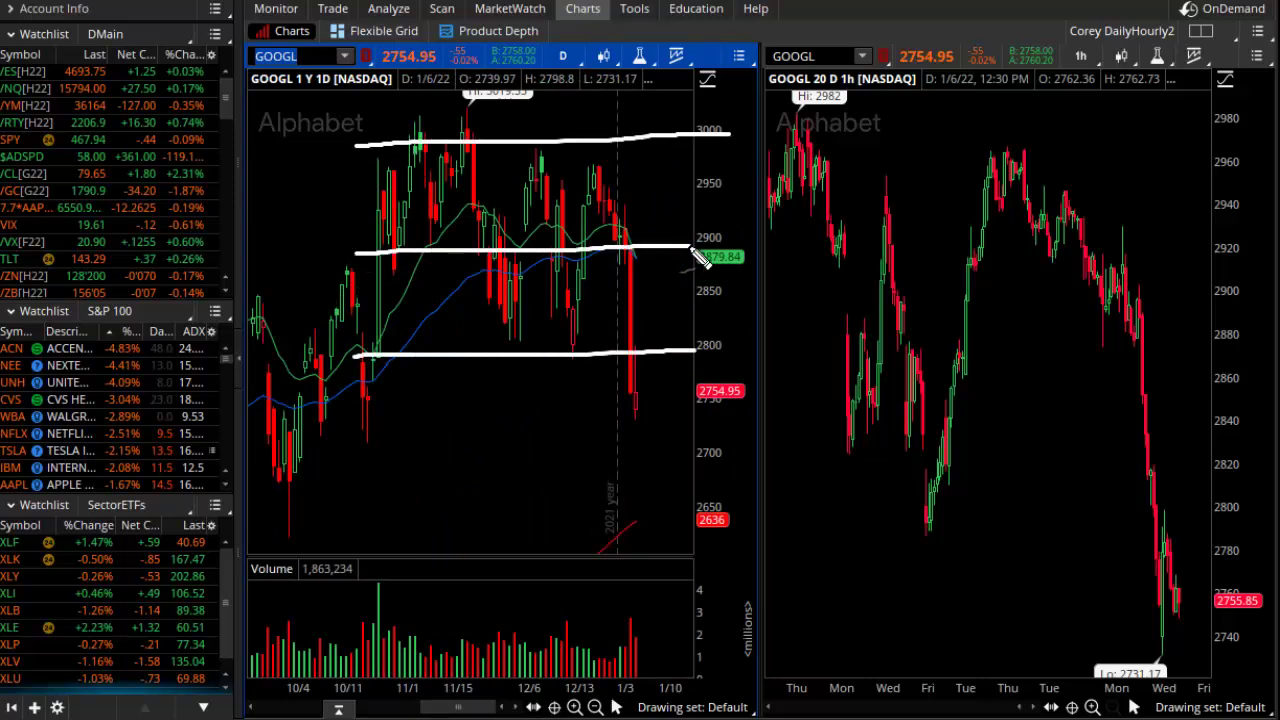
- Circle four highs along GOOGL's upper range line and handwrite FV over the middle line
mouse_move(430, 134)
mouse_down()
mouse_move(410, 143)
mouse_move(428, 133)
mouse_move(648, 158)
mouse_up()
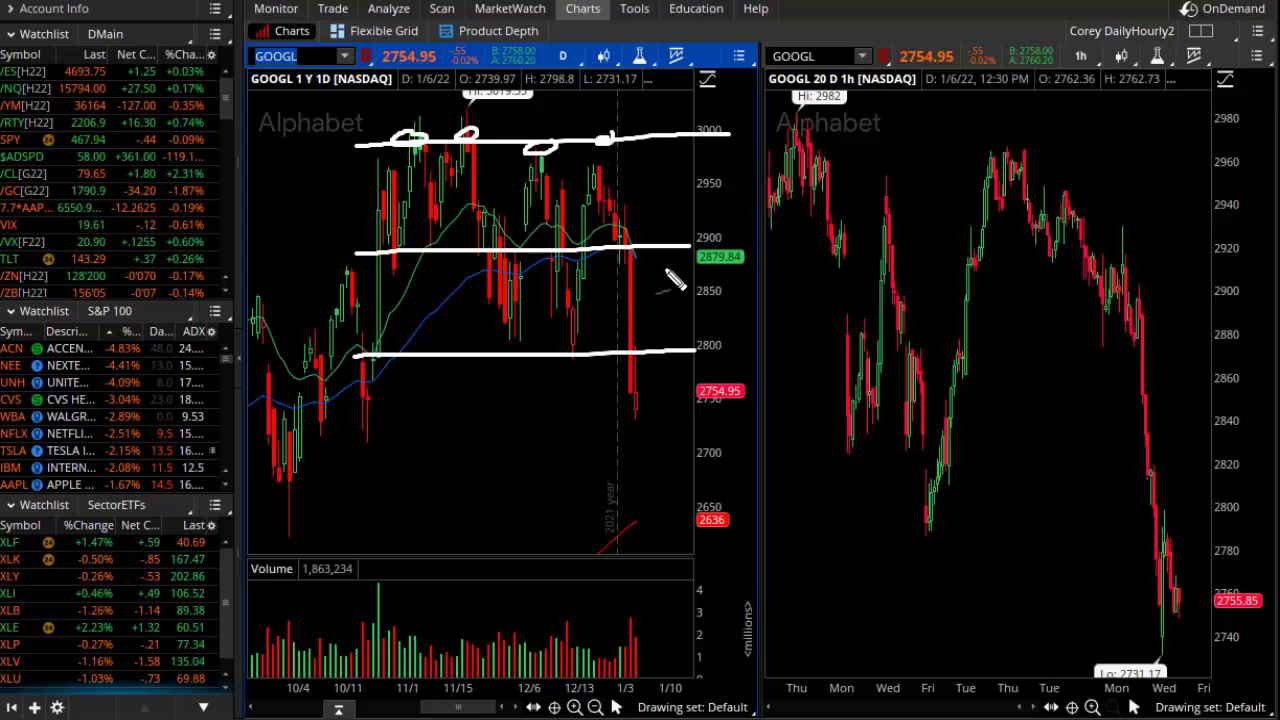
mouse_move(532, 270)
mouse_down()
mouse_move(565, 228)
mouse_move(594, 262)
mouse_move(596, 224)
mouse_up()
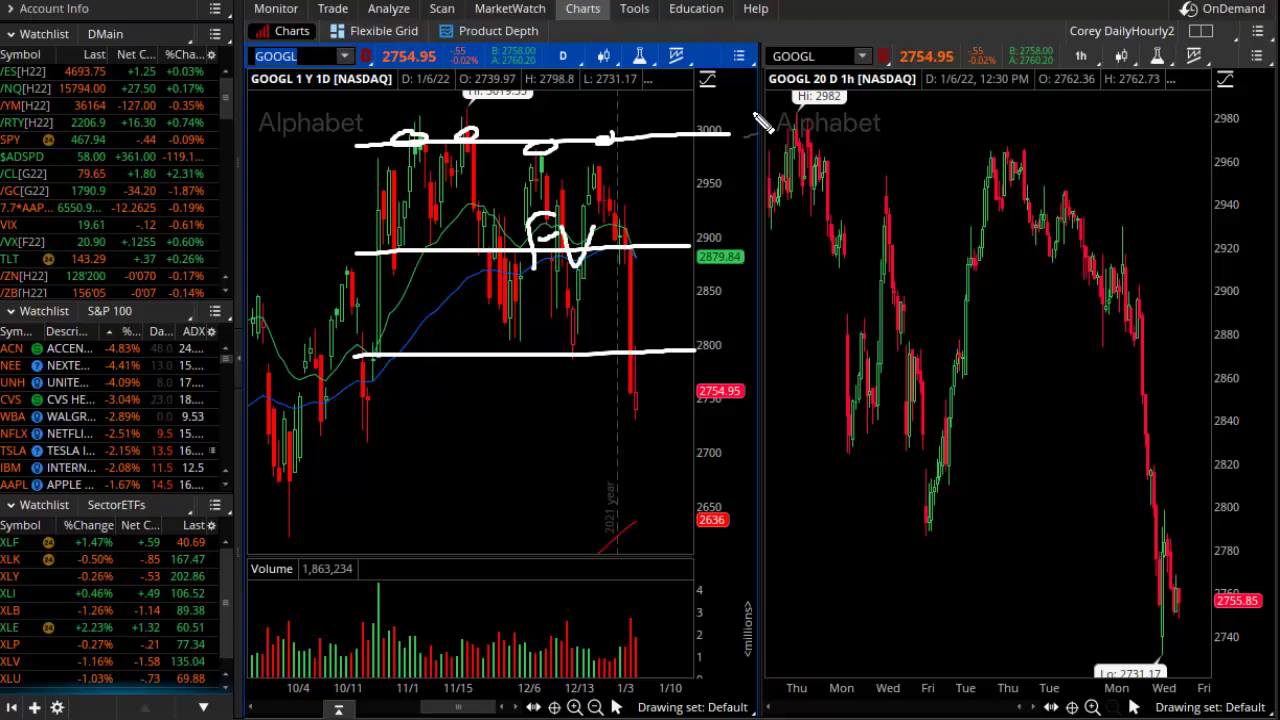
- Handwrite T, M and B beside GOOGL's upper, middle and lower range lines, and clear all the marks
drag(737, 125, 750, 114)
drag(747, 252, 773, 242)
drag(744, 332, 747, 372)
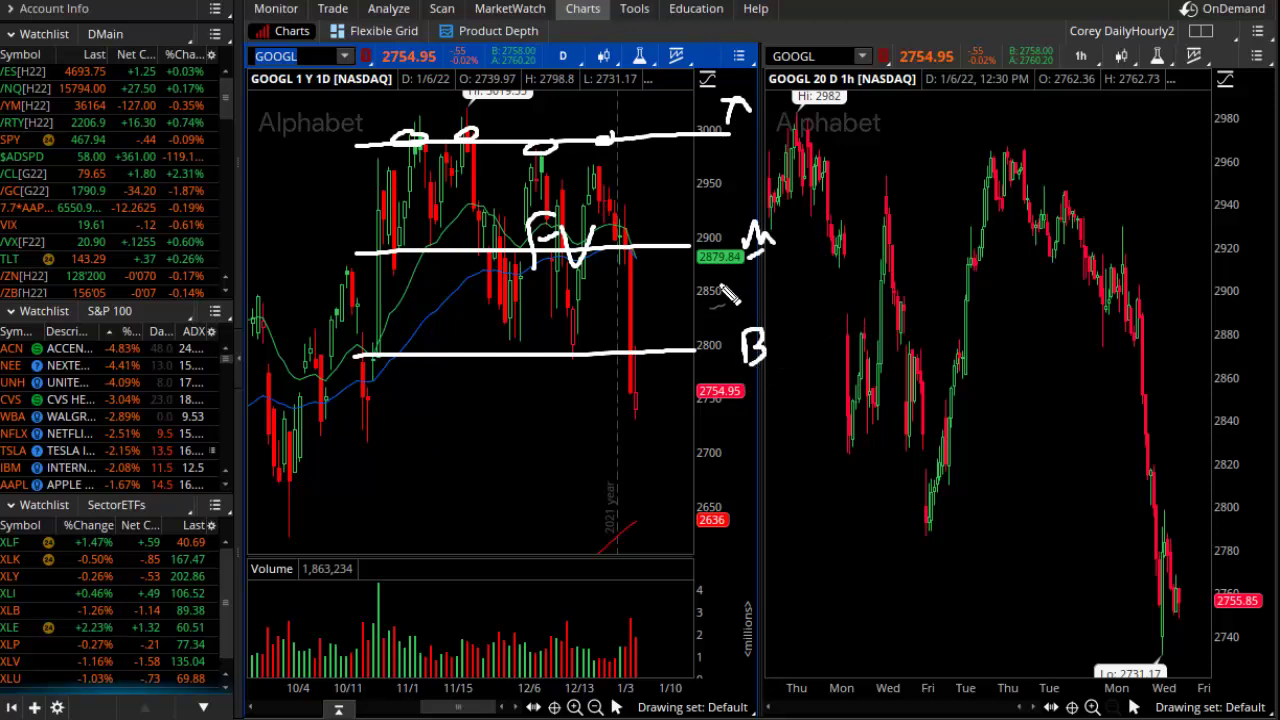
key(Escape)
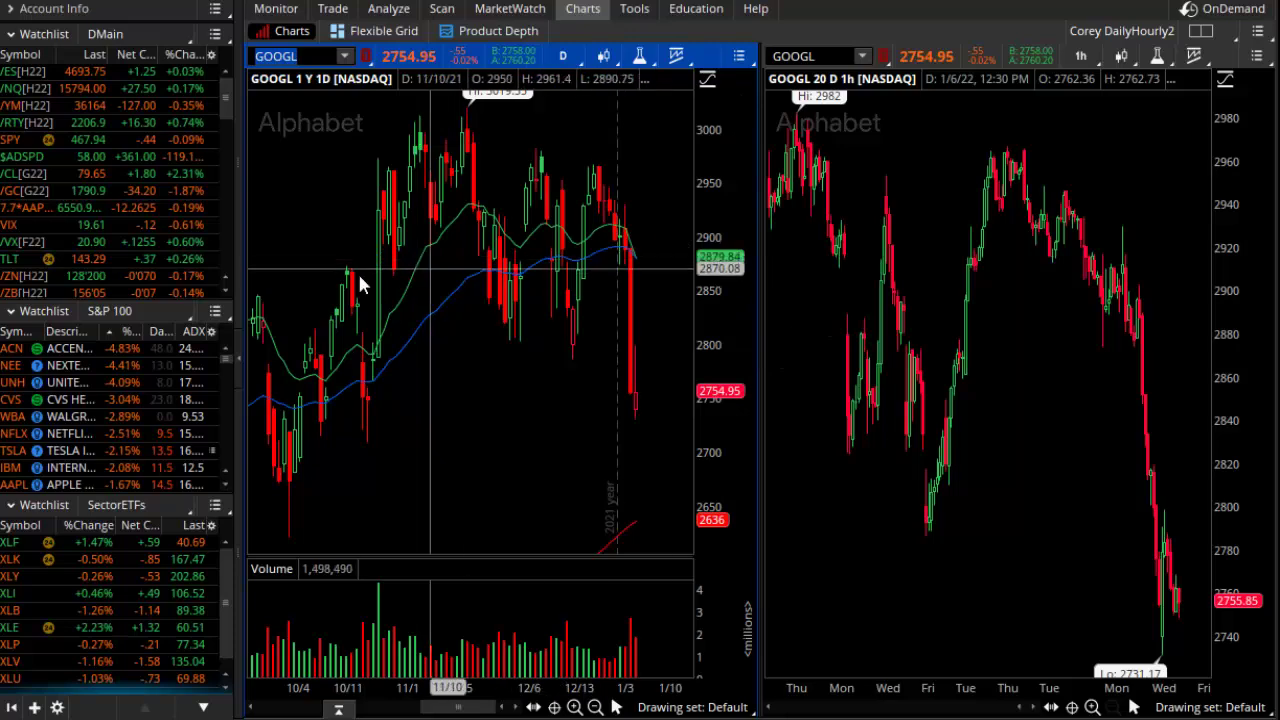
- Load /NQ in the linked daily and hourly charts, continuing past the error report
click(25, 90)
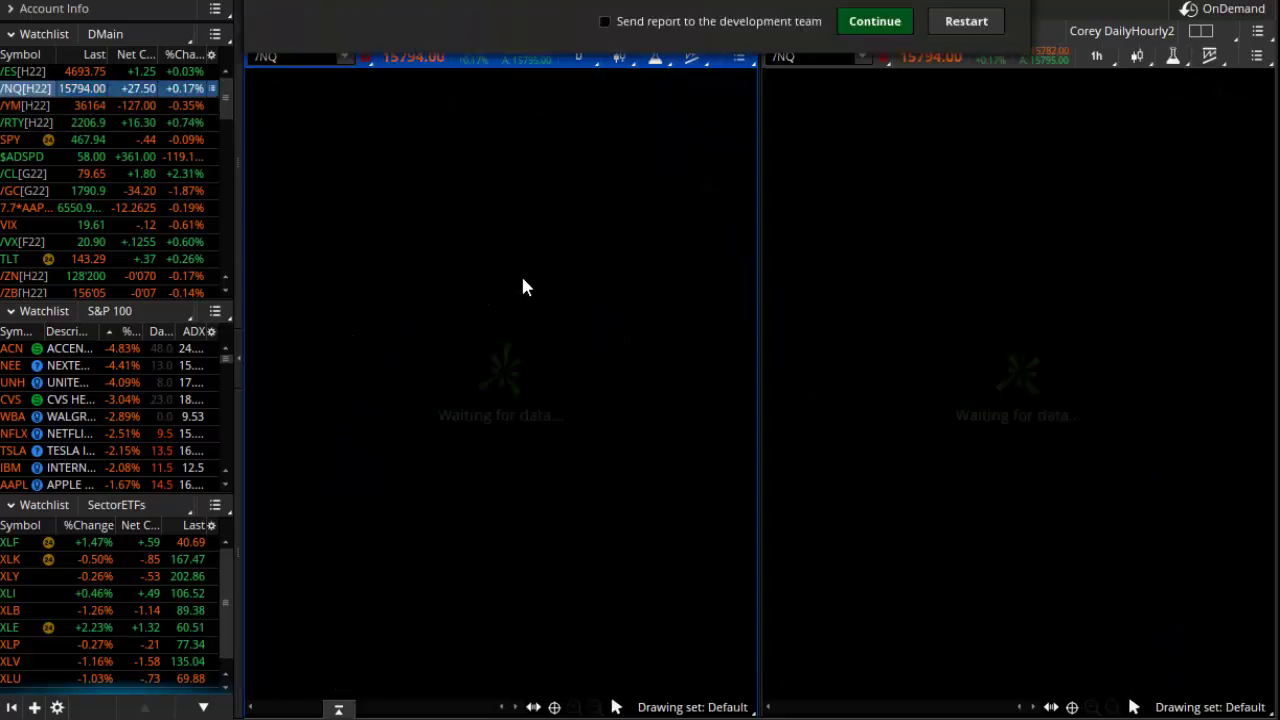
click(855, 146)
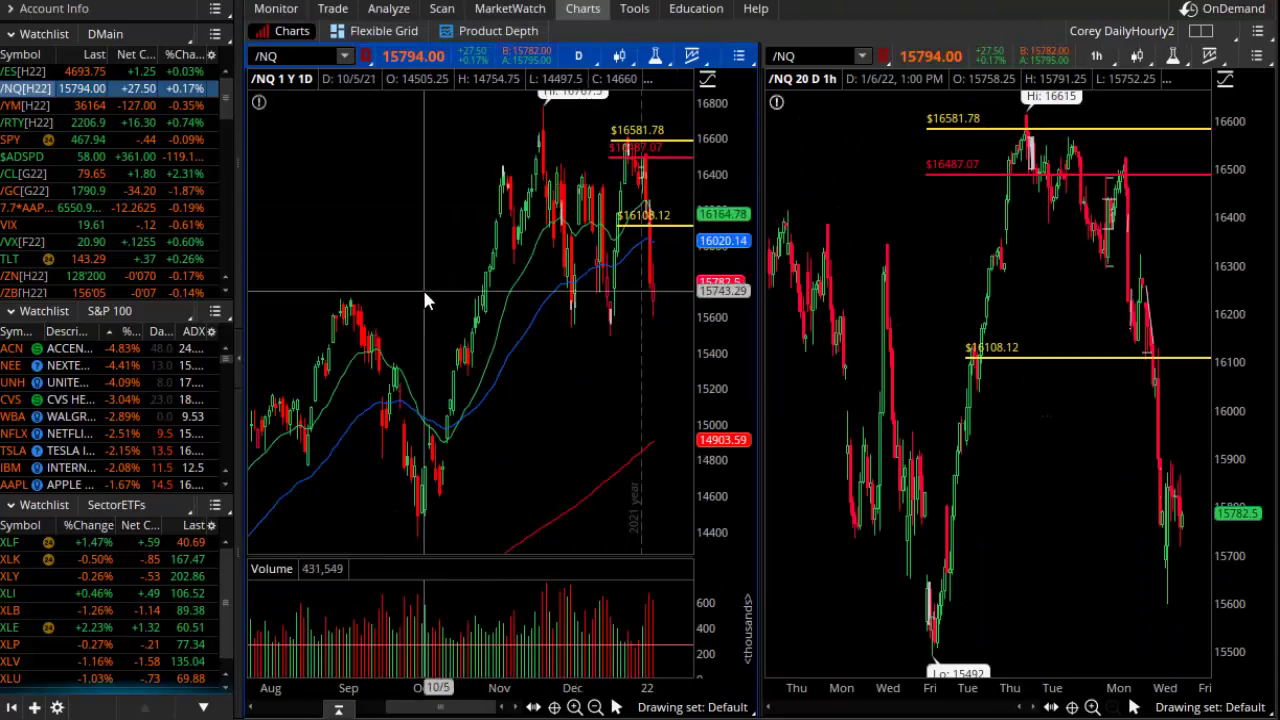
- Draw three freehand horizontal lines at the lower edge, upper edge and middle of /NQ's November-to-January daily range
scroll(422, 290, up, 2)
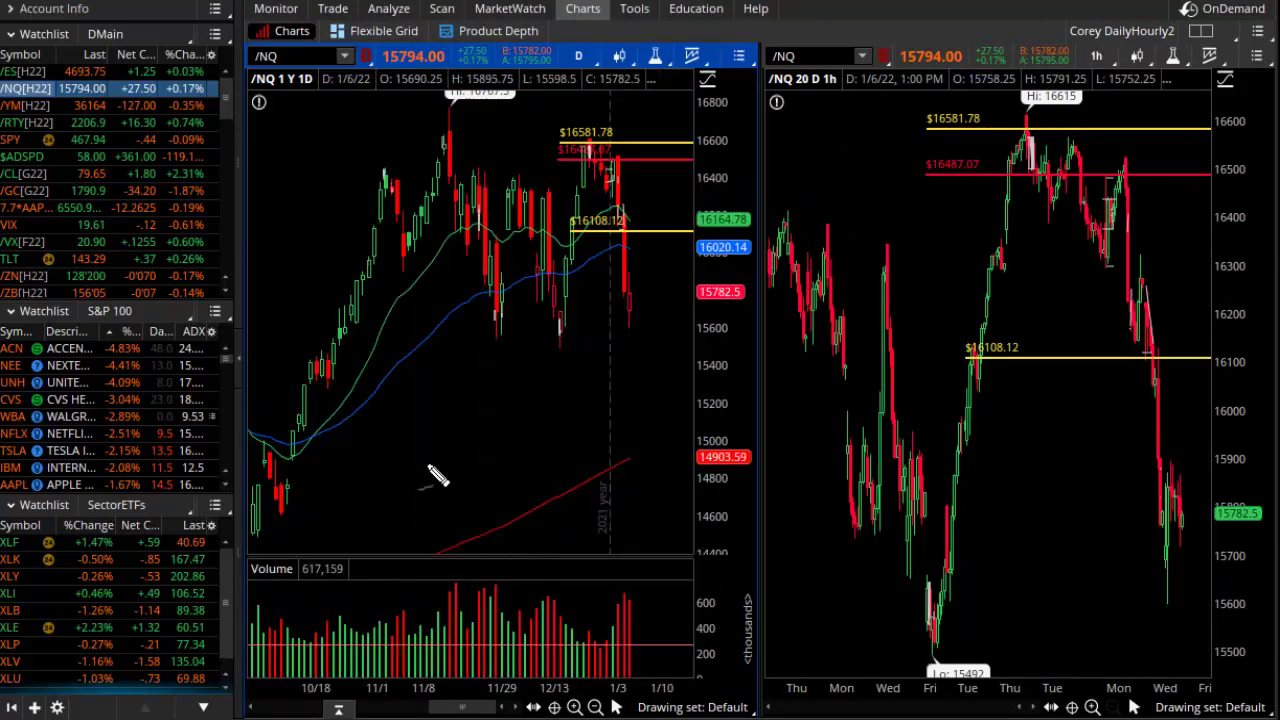
drag(350, 347, 687, 347)
drag(368, 137, 715, 136)
drag(366, 241, 672, 241)
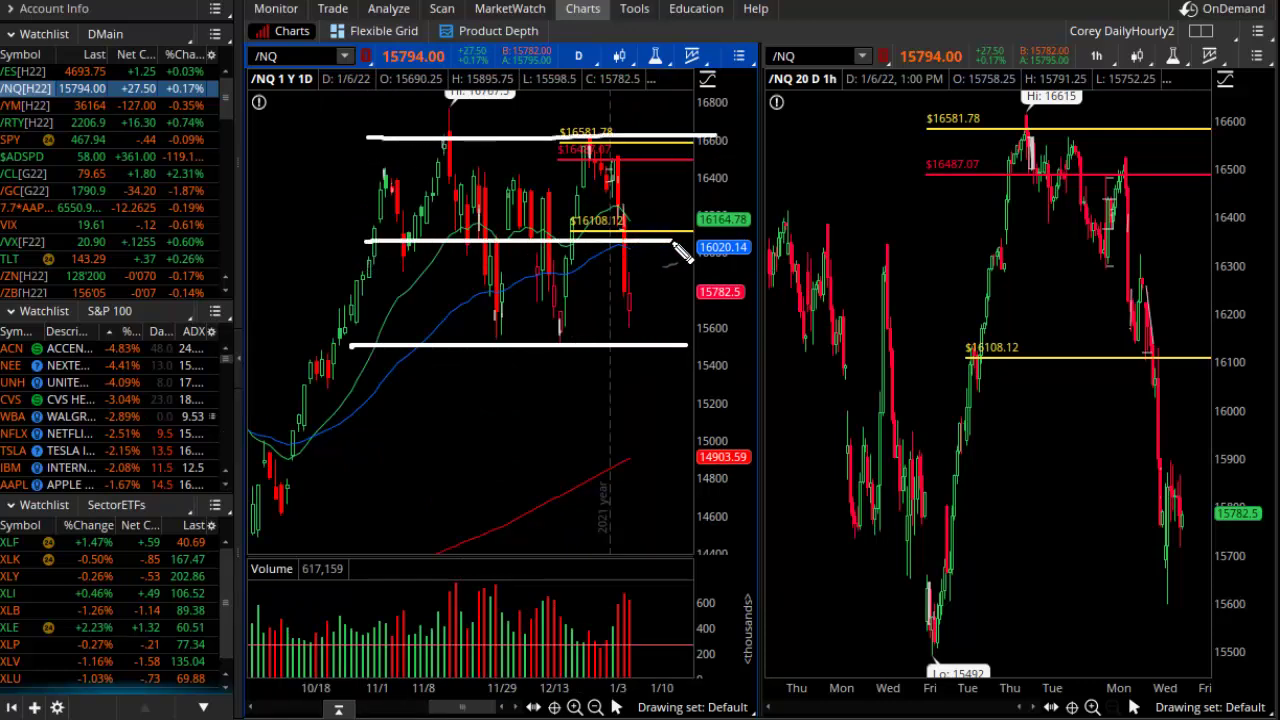
- Trace /NQ's daily swings as a zigzag between the range lines and handwrite an underlined 16,000 over the hourly chart
mouse_move(447, 140)
mouse_down()
mouse_move(525, 222)
mouse_move(560, 290)
mouse_move(605, 165)
mouse_move(645, 336)
mouse_up()
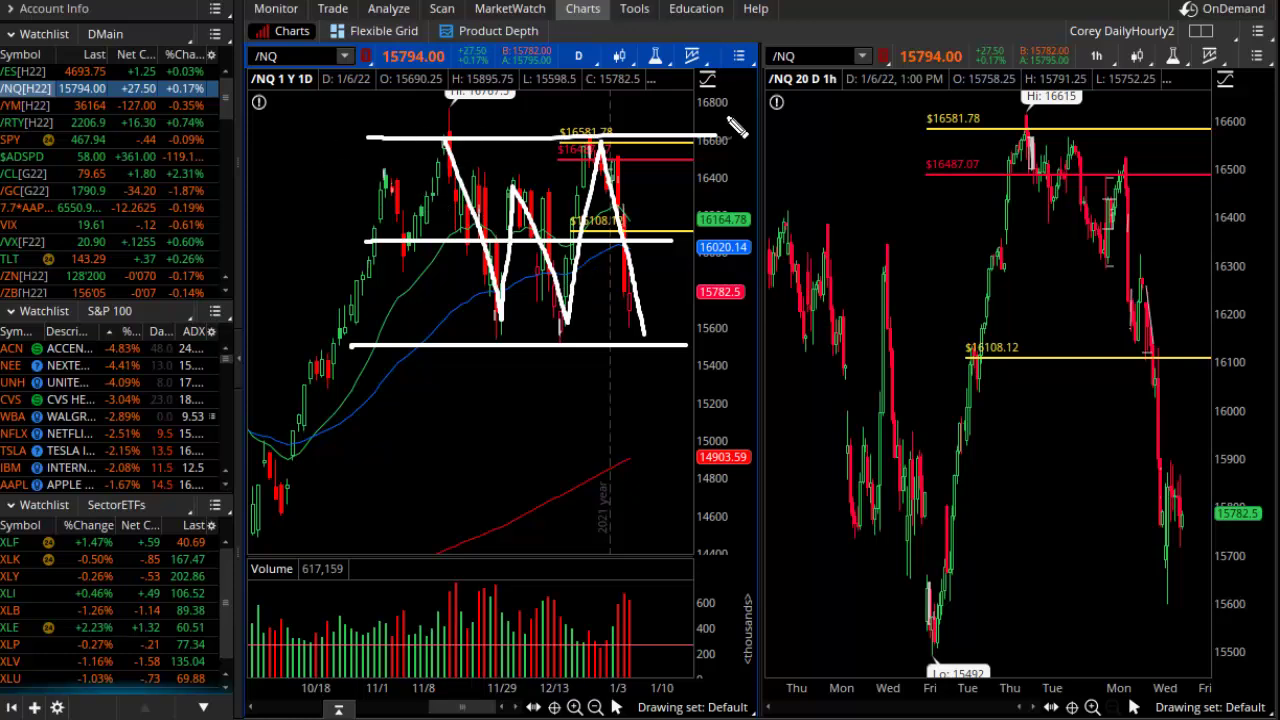
drag(726, 155, 738, 152)
drag(803, 206, 801, 258)
mouse_move(842, 200)
mouse_down()
mouse_move(836, 244)
mouse_move(910, 226)
mouse_up()
mouse_move(938, 226)
mouse_down()
mouse_move(930, 250)
mouse_move(938, 227)
mouse_up()
drag(785, 271, 1012, 247)
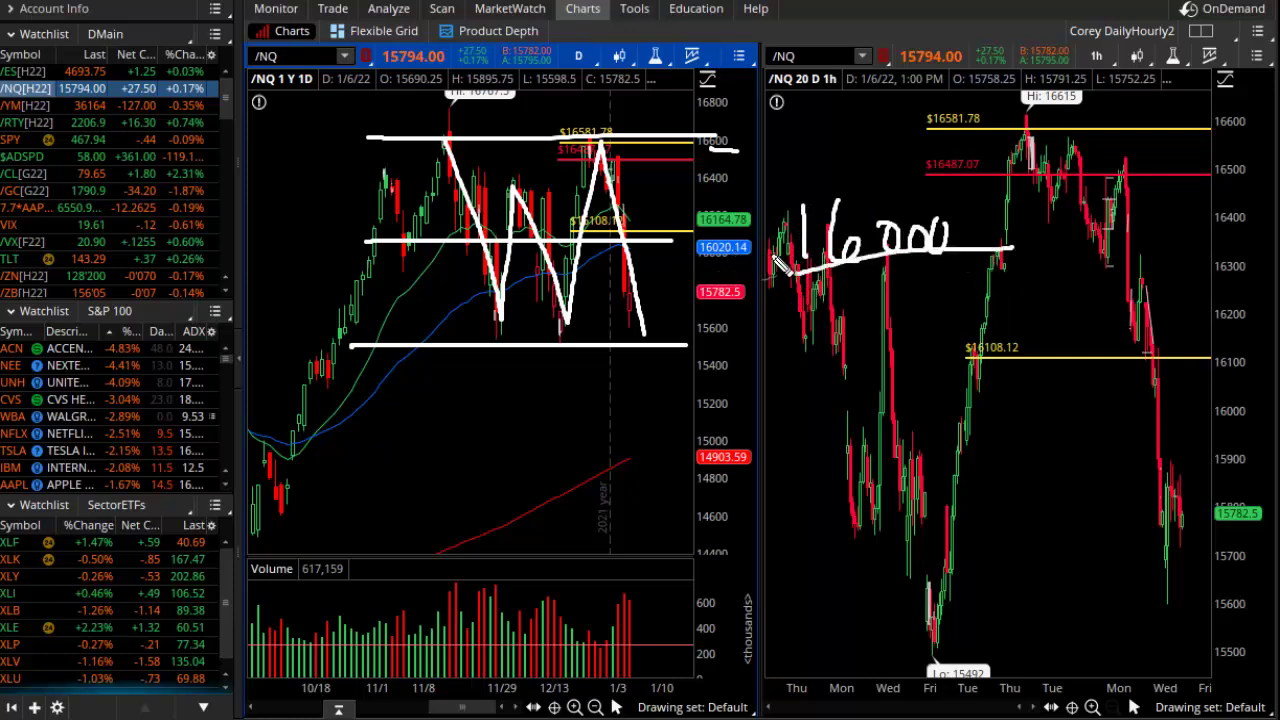
- Draw a small arrow beside the start of /NQ's middle range line, and clear all the marks
drag(300, 268, 286, 232)
drag(274, 236, 318, 228)
drag(286, 252, 316, 246)
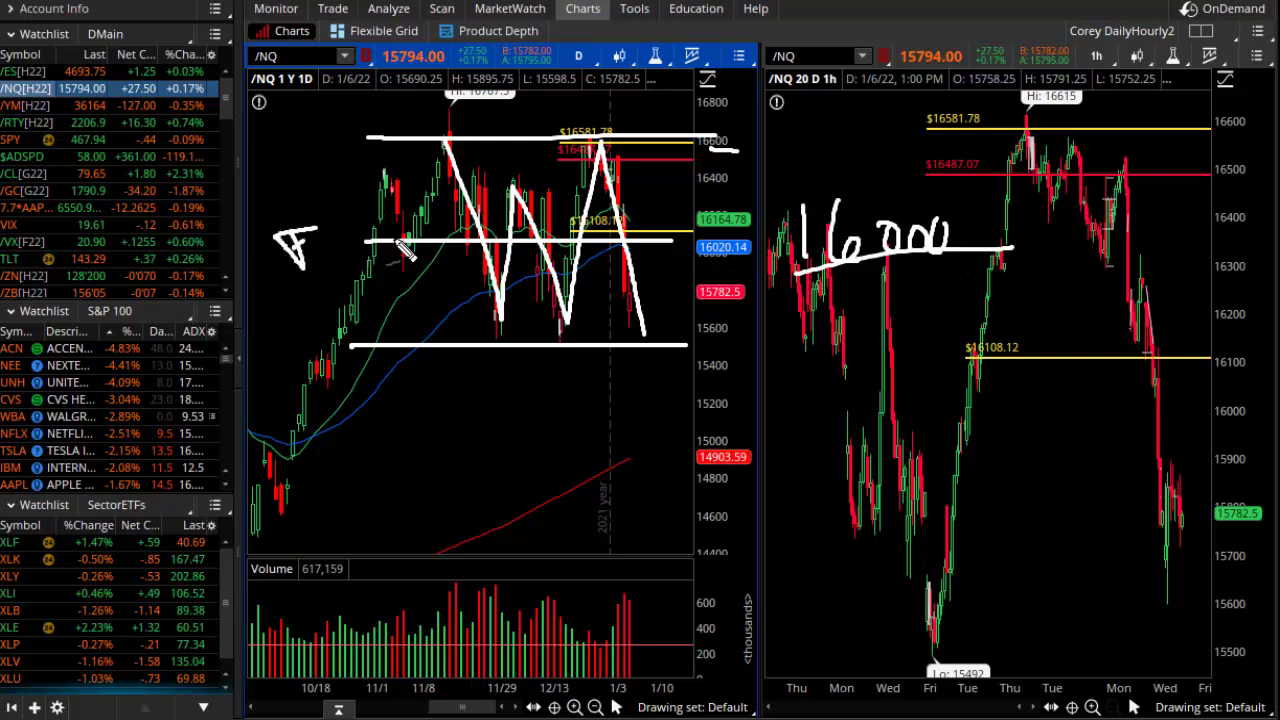
key(Escape)
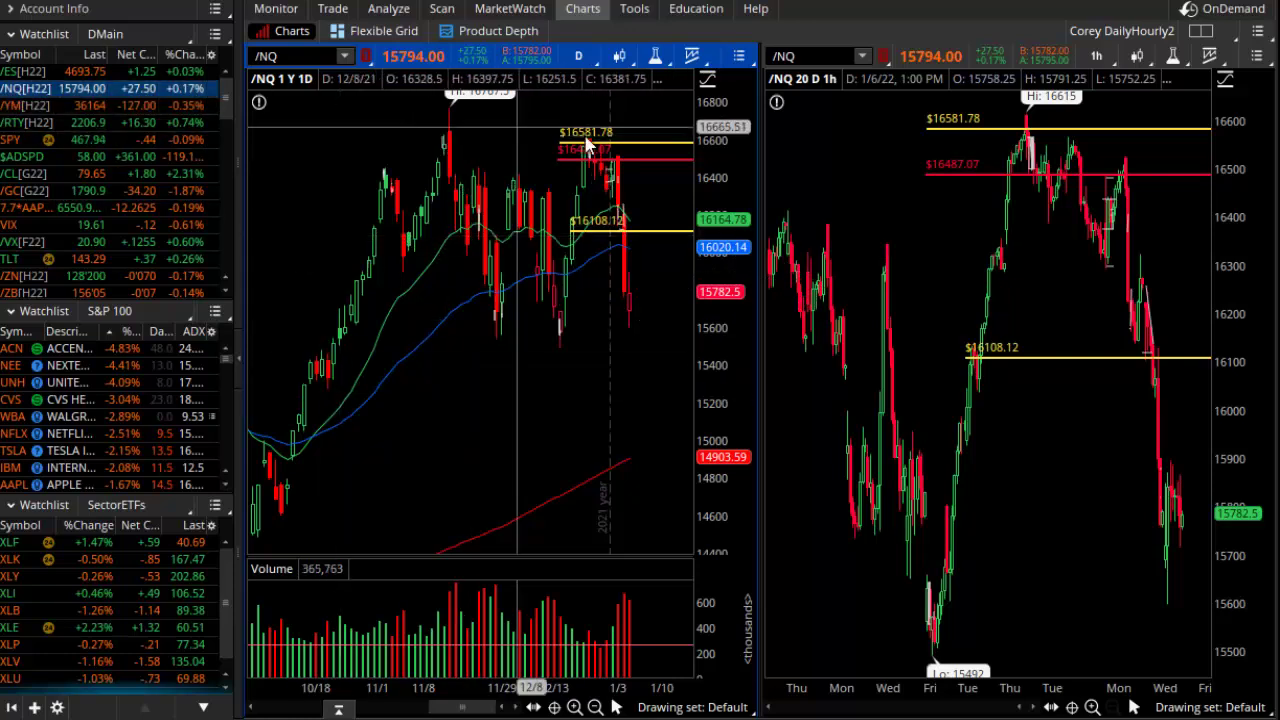
- Load /YM in the linked charts and examine its daily trend from August to January
click(20, 105)
mouse_move(380, 240)
mouse_down()
mouse_move(680, 150)
mouse_move(668, 143)
mouse_up()
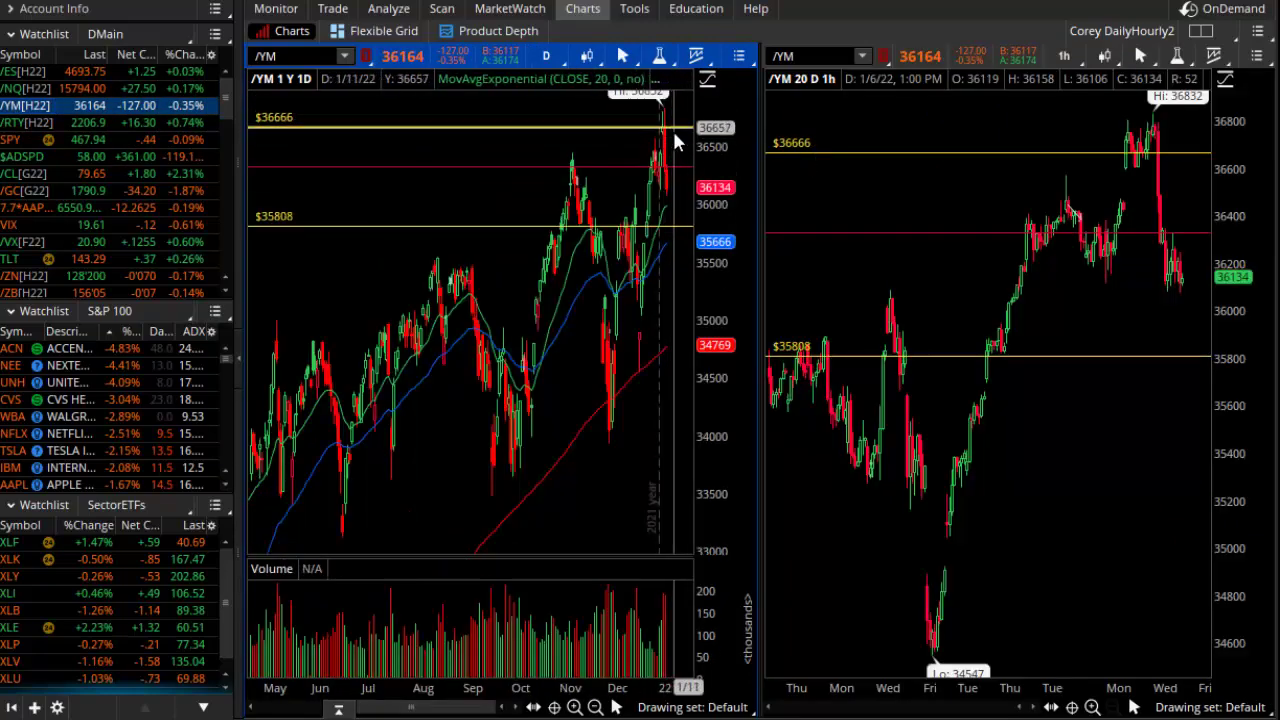
drag(648, 143, 395, 266)
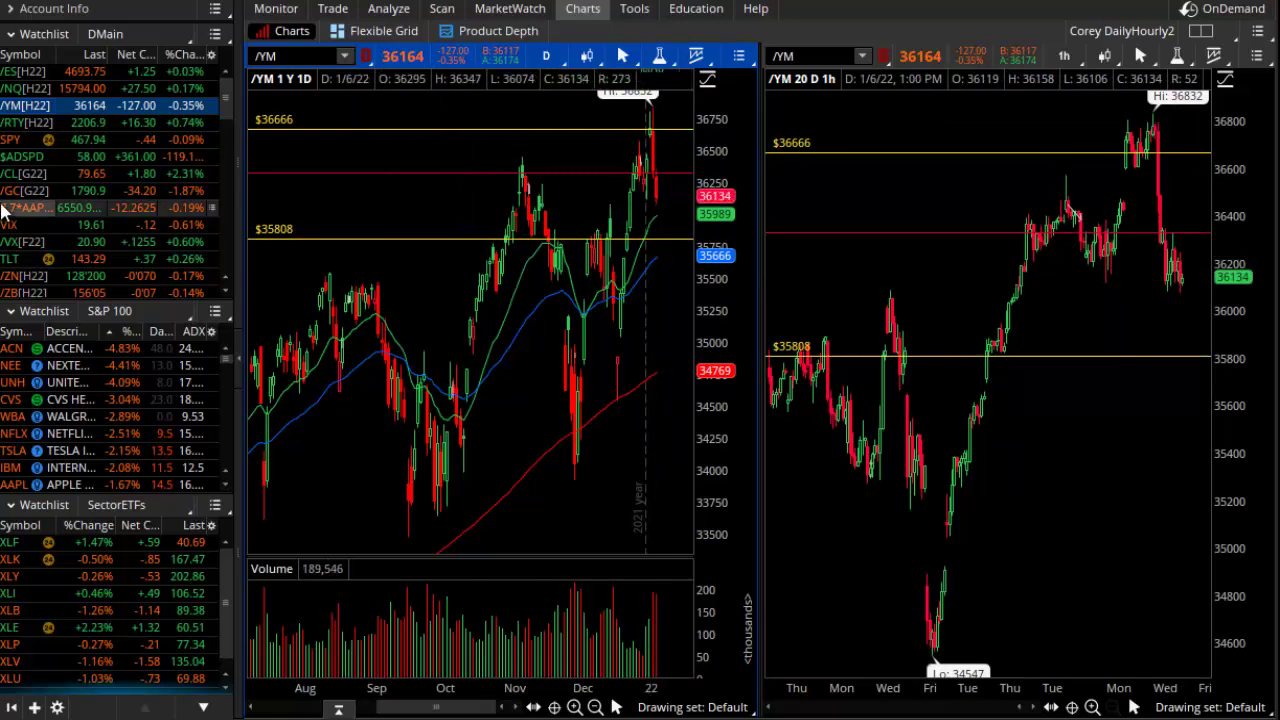
- Load /RTY and draw freehand lines along its upper and lower gray daily zones, with a wave tracing the swings between them
click(22, 126)
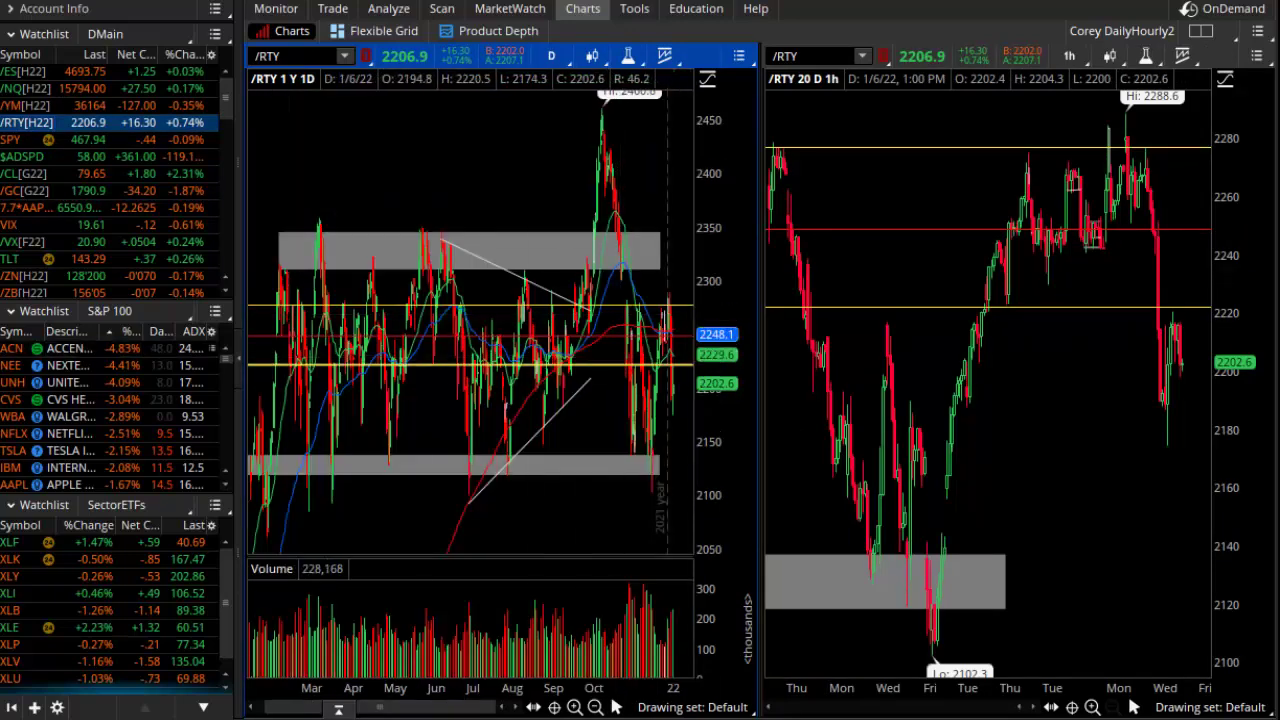
drag(280, 270, 684, 273)
drag(250, 466, 645, 468)
mouse_move(276, 467)
mouse_down()
mouse_move(312, 462)
mouse_move(347, 340)
mouse_move(399, 280)
mouse_move(458, 274)
mouse_move(494, 370)
mouse_move(565, 332)
mouse_move(606, 279)
mouse_up()
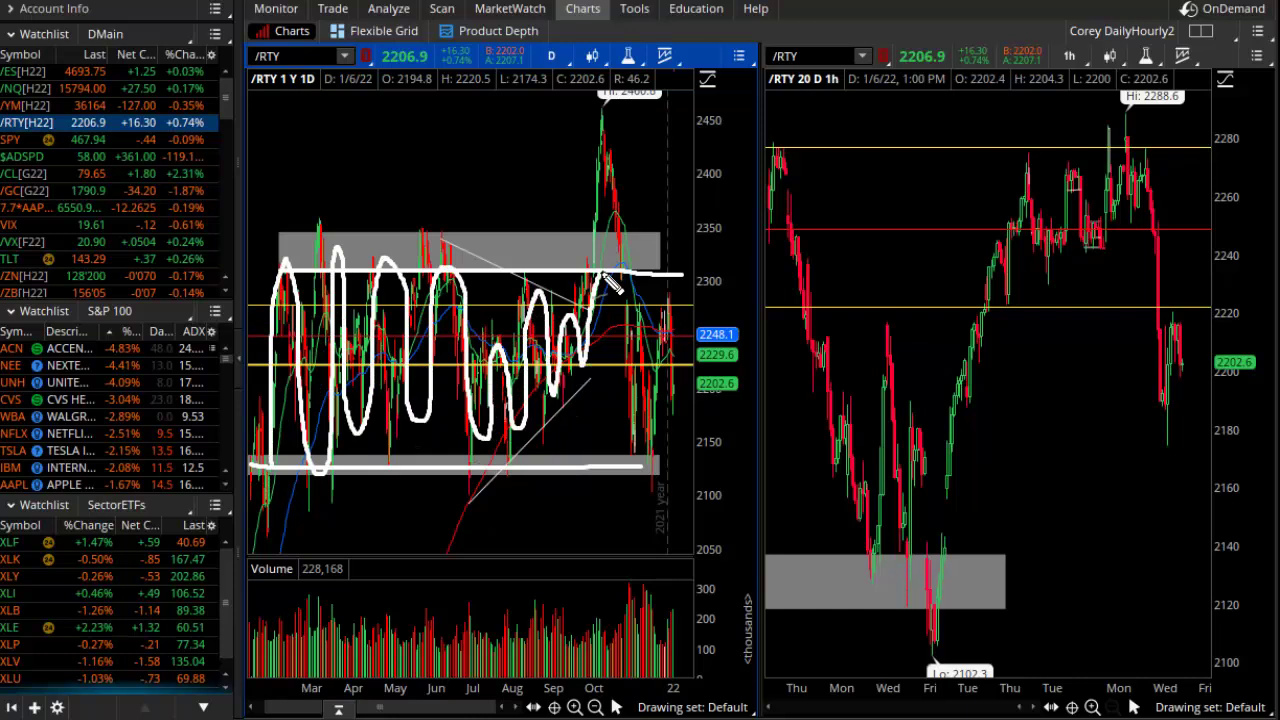
- Add inner upper, inner lower and middle lines to /RTY's daily range with an S and a B at its edges, and clear all the marks
drag(280, 282, 710, 281)
mouse_move(275, 462)
mouse_down()
mouse_move(657, 471)
mouse_move(692, 457)
mouse_up()
mouse_move(720, 430)
mouse_down()
mouse_move(738, 482)
mouse_move(690, 484)
mouse_move(848, 470)
mouse_up()
mouse_move(722, 254)
mouse_down()
mouse_move(757, 250)
mouse_move(765, 281)
mouse_up()
drag(280, 362, 706, 364)
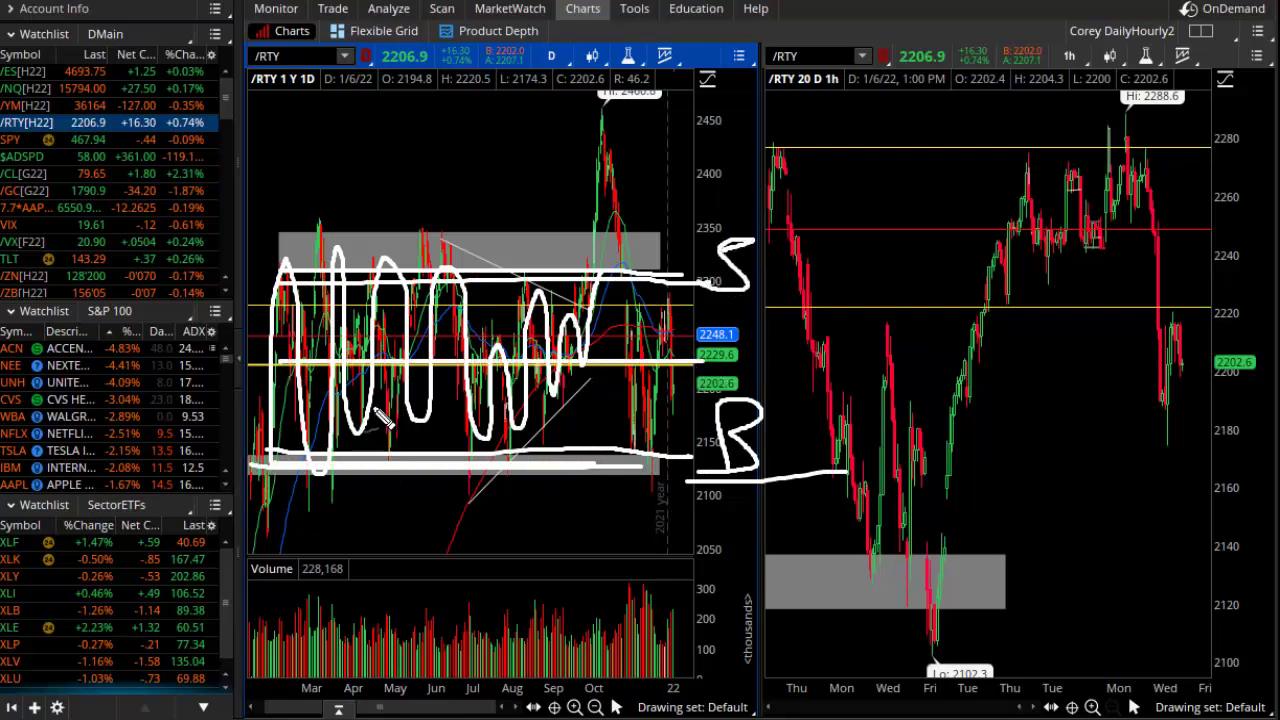
key(Escape)
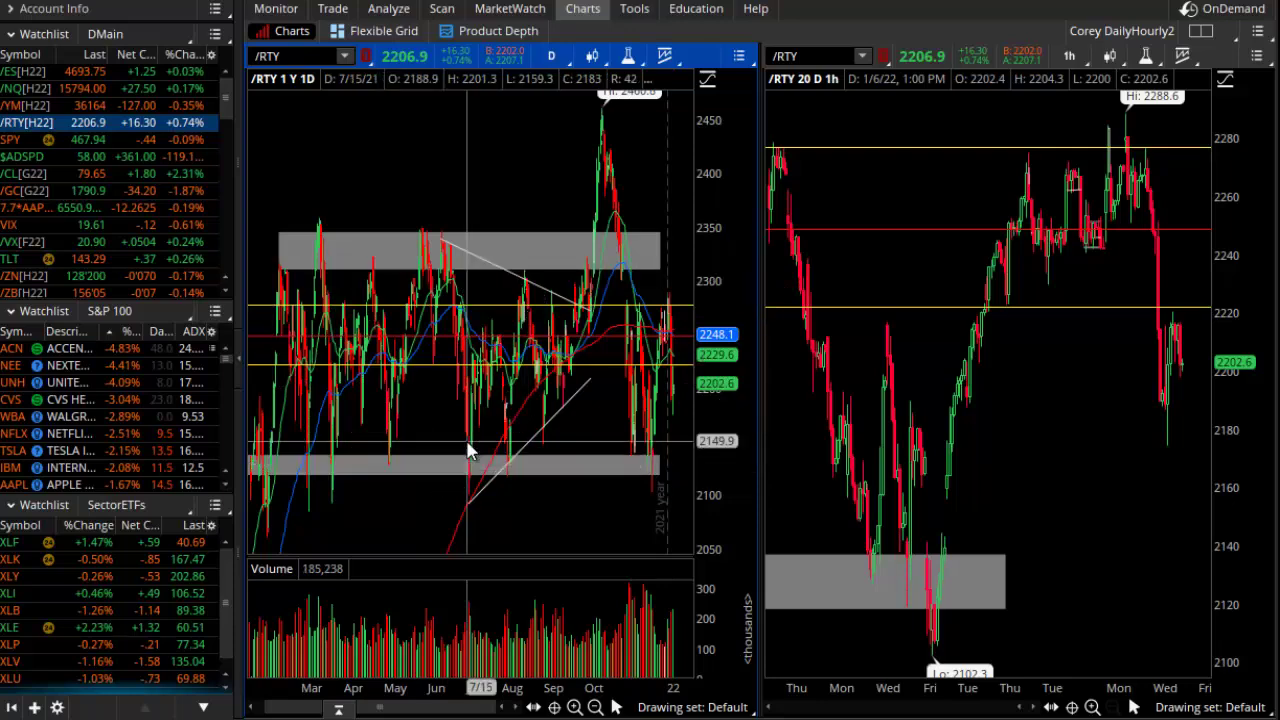
- Maximize /RTY's daily chart and handwrite Mean Reversion above the upper gray zone, underlining each word
right_click(478, 145)
click(640, 557)
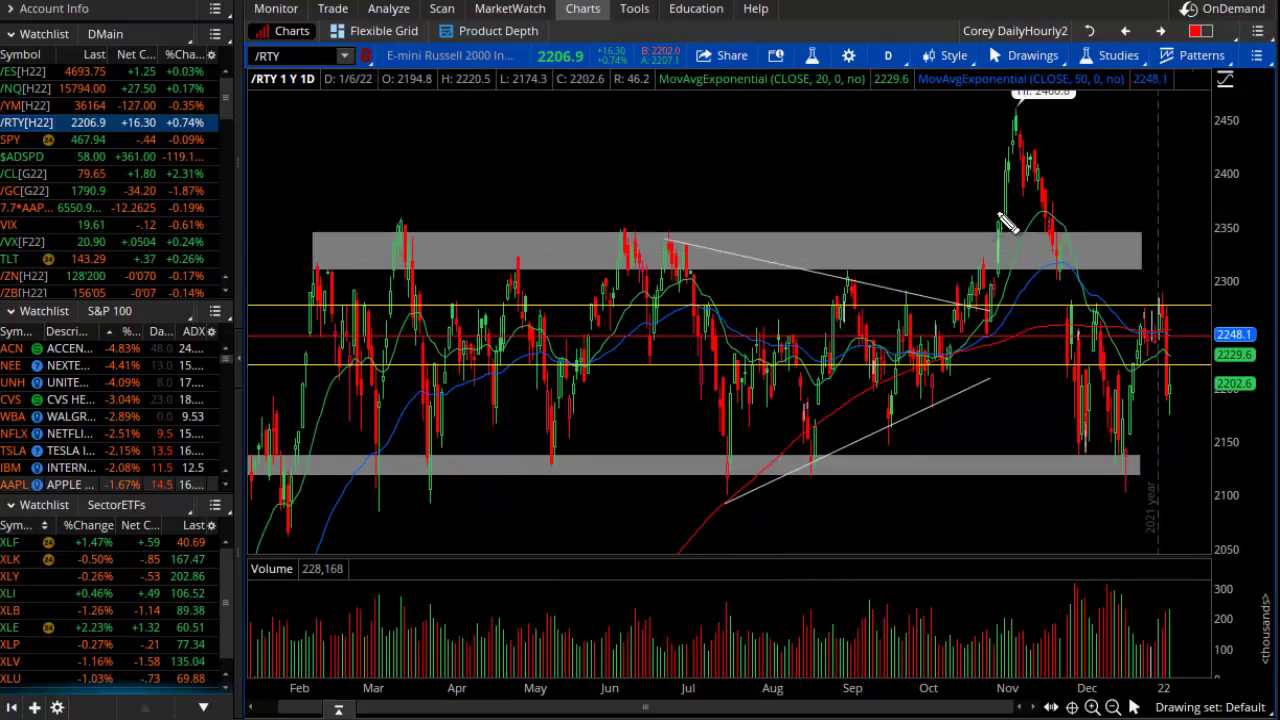
mouse_move(546, 205)
mouse_down()
mouse_move(571, 150)
mouse_move(629, 194)
mouse_move(692, 176)
mouse_up()
drag(824, 150, 826, 205)
mouse_move(788, 128)
mouse_down()
mouse_move(855, 195)
mouse_move(898, 168)
mouse_move(993, 168)
mouse_move(1042, 205)
mouse_up()
drag(578, 212, 725, 172)
drag(785, 195, 1104, 186)
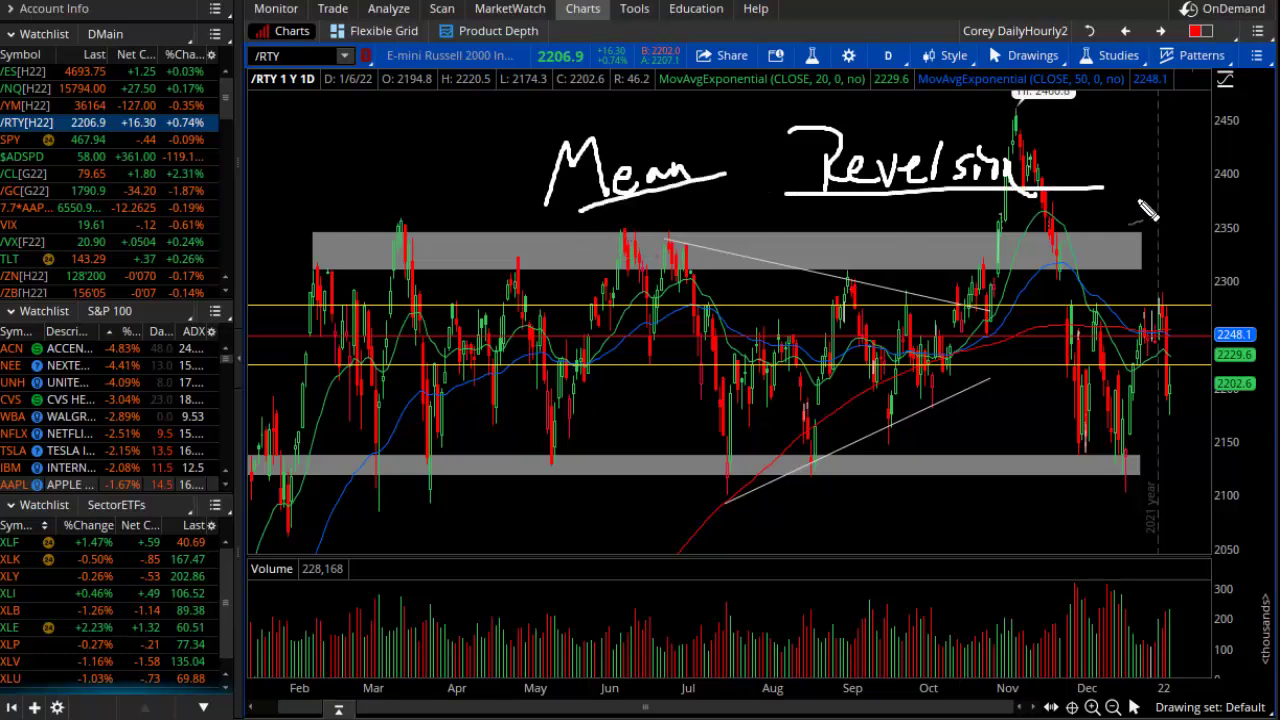
- Draw a large arc around /RTY's price axis, handwrite M mid-range, A at the upper zone and B at the lower, and clear all the marks
mouse_move(1127, 190)
mouse_down()
mouse_move(1252, 346)
mouse_move(1268, 398)
mouse_move(1185, 528)
mouse_move(1172, 522)
mouse_up()
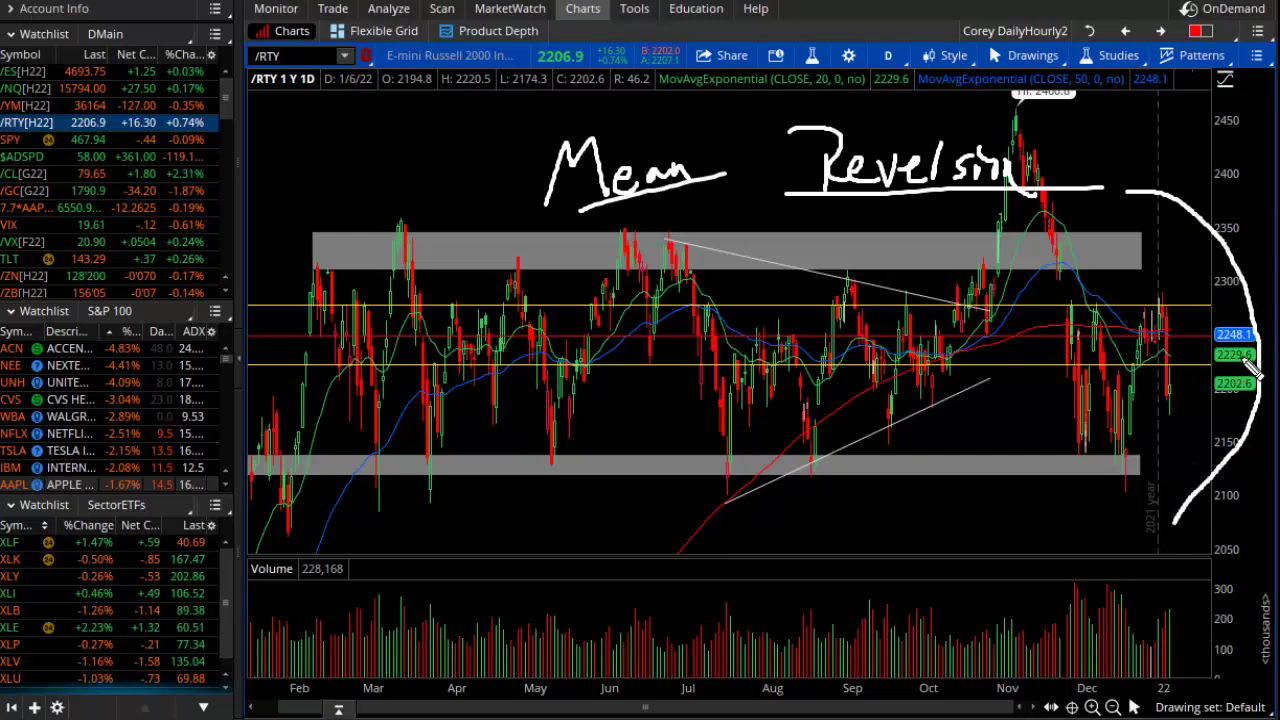
drag(1203, 358, 1240, 356)
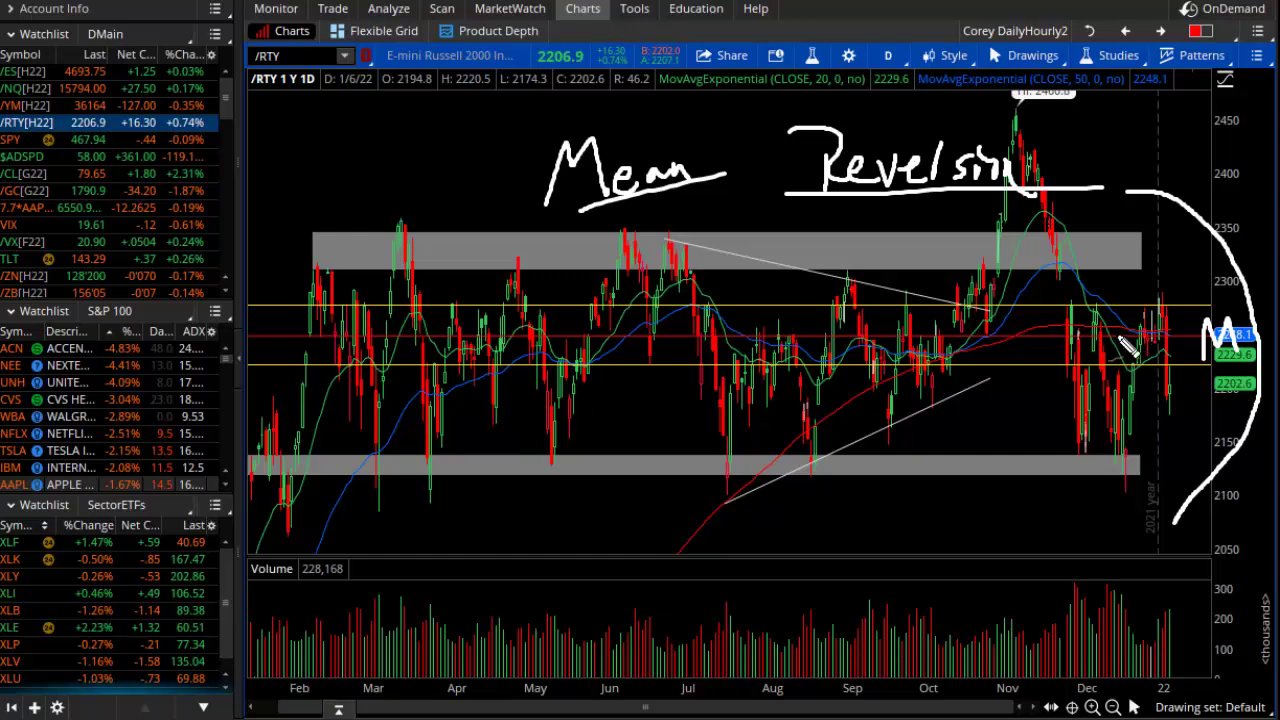
drag(1090, 234, 1126, 222)
mouse_move(1148, 458)
mouse_down()
mouse_move(1180, 481)
mouse_move(1150, 484)
mouse_up()
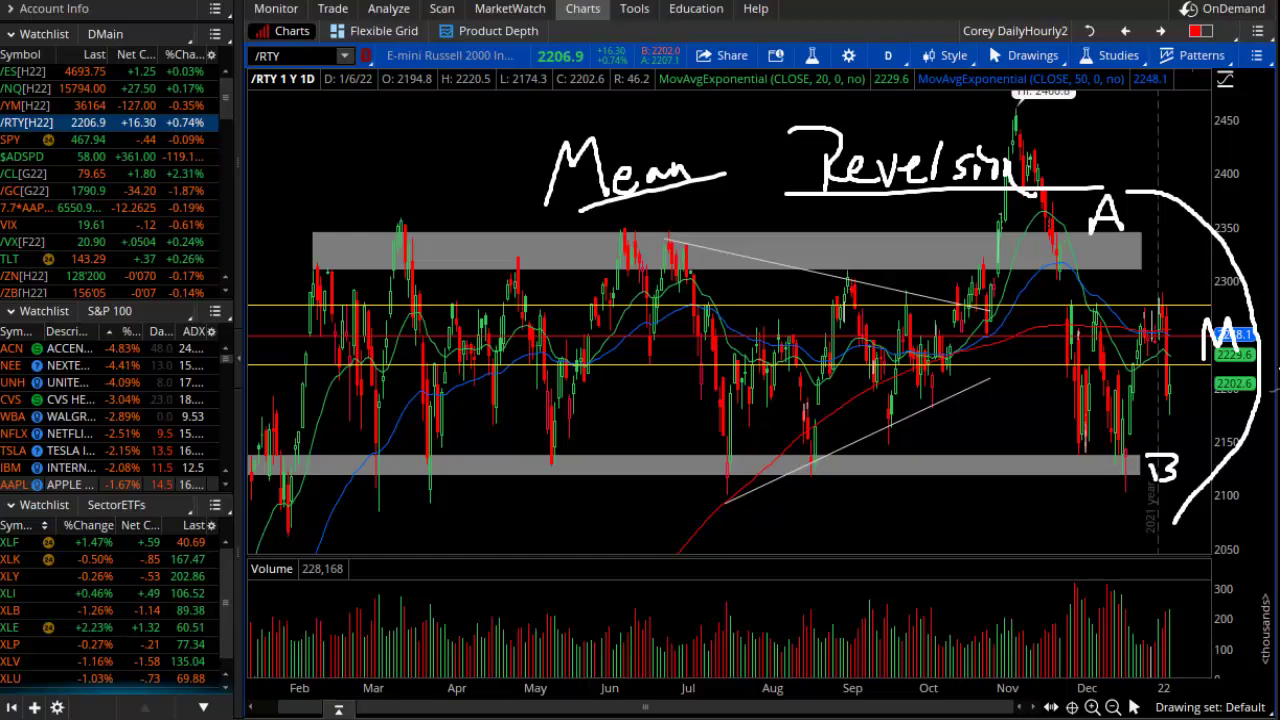
key(Escape)
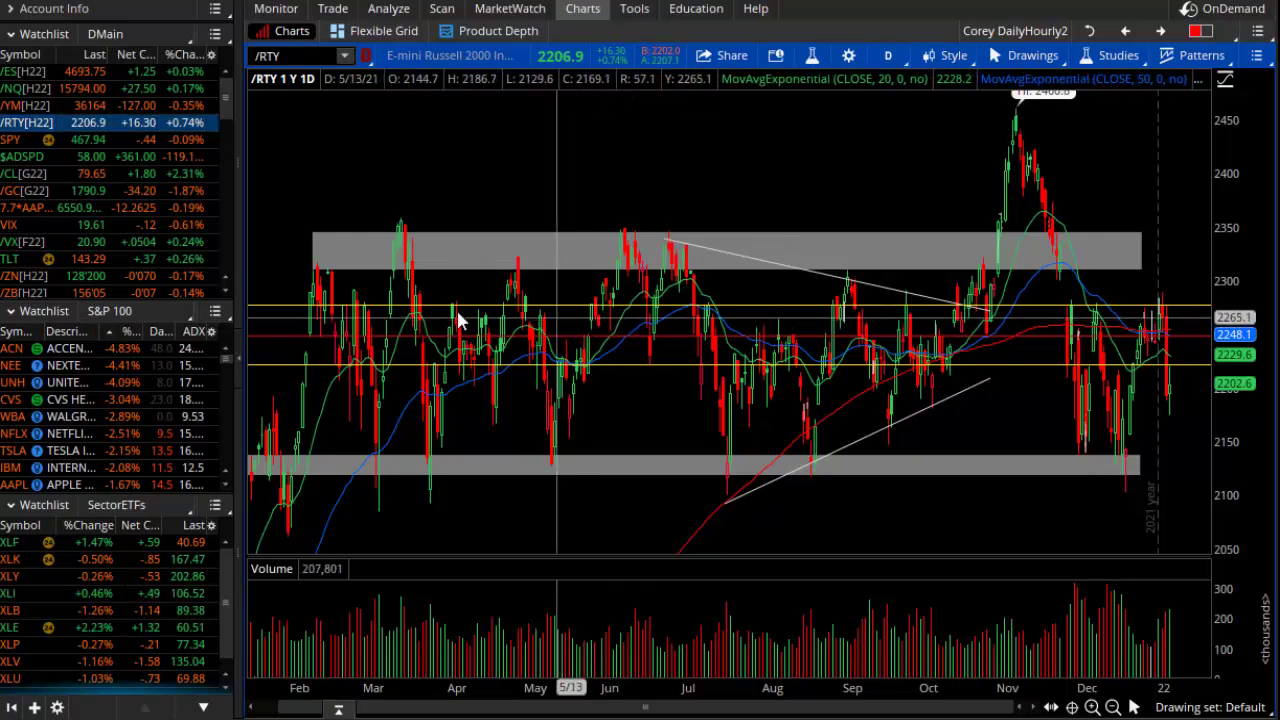
- Load /CL in the maximized daily chart and trace its swings from late March to January with a rising freehand wave
click(25, 173)
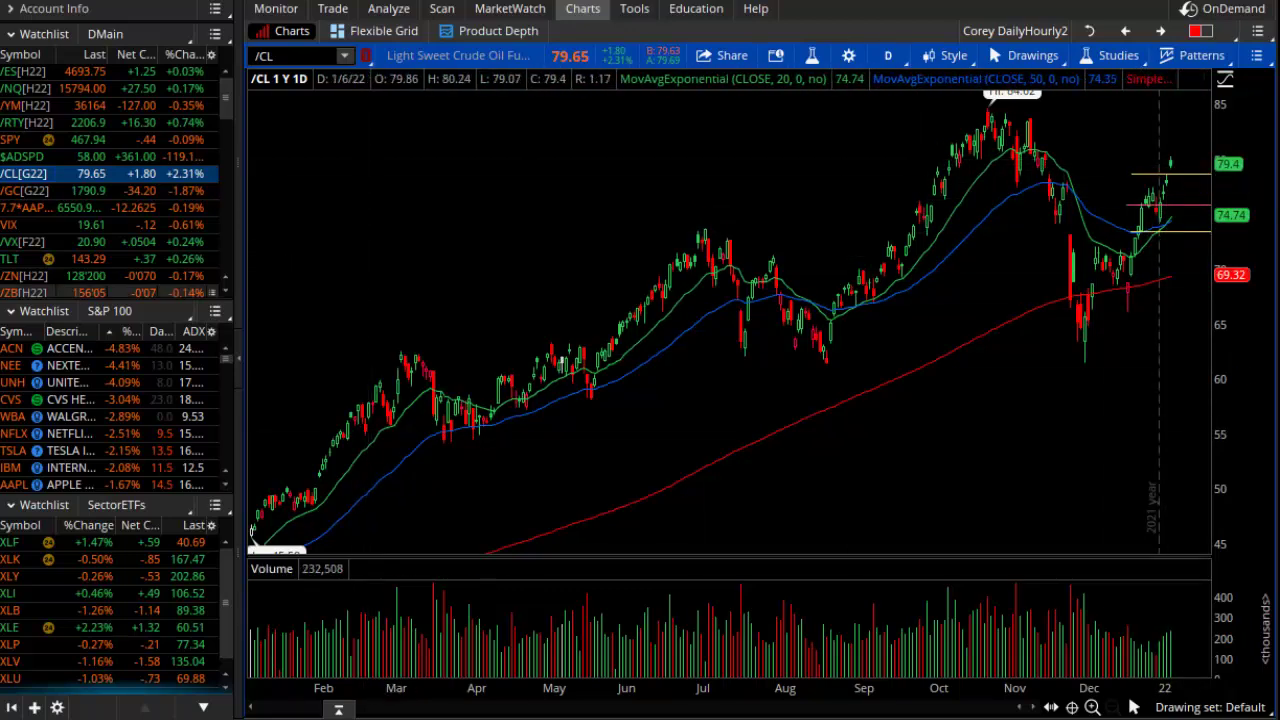
mouse_move(465, 435)
mouse_down()
mouse_move(594, 308)
mouse_move(798, 348)
mouse_move(975, 160)
mouse_move(1088, 318)
mouse_move(1222, 115)
mouse_up()
- Mark /CL's swing highs and lows along the wave with short freehand lines, and clear all the marks
drag(652, 210, 733, 191)
drag(782, 381, 882, 355)
drag(955, 104, 1043, 100)
drag(1045, 358, 1110, 345)
drag(1167, 78, 1217, 70)
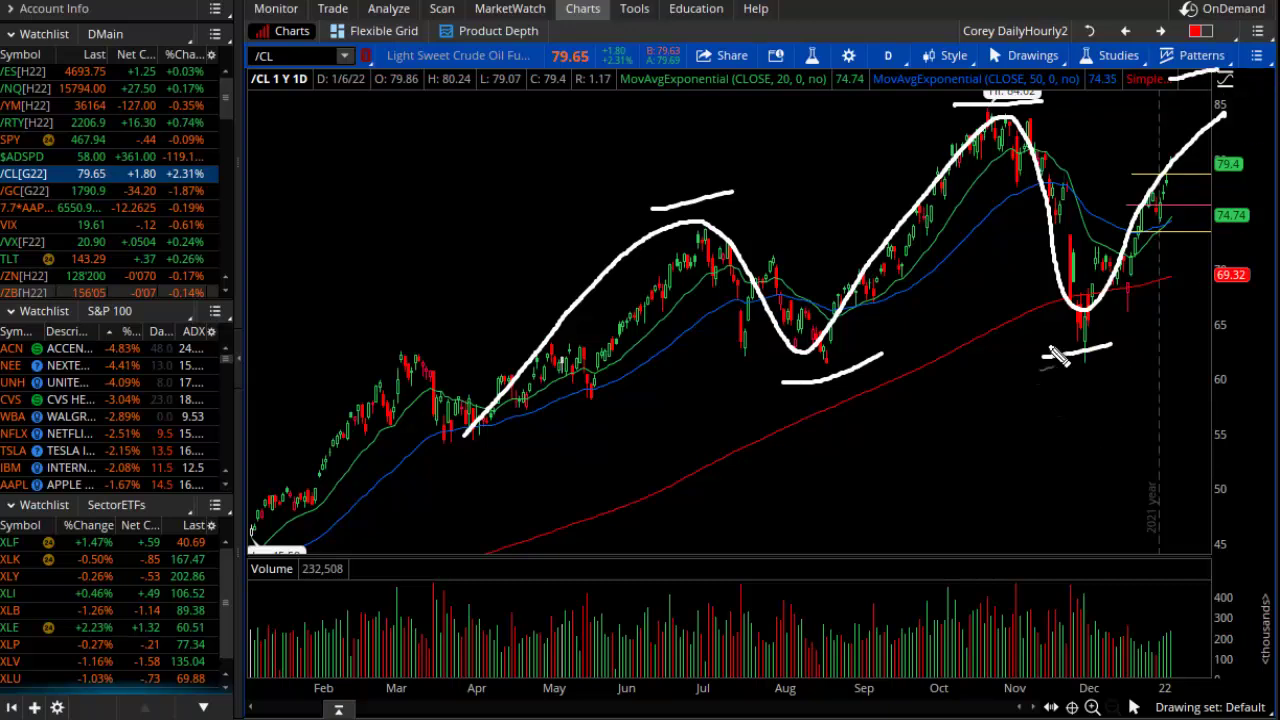
key(Escape)
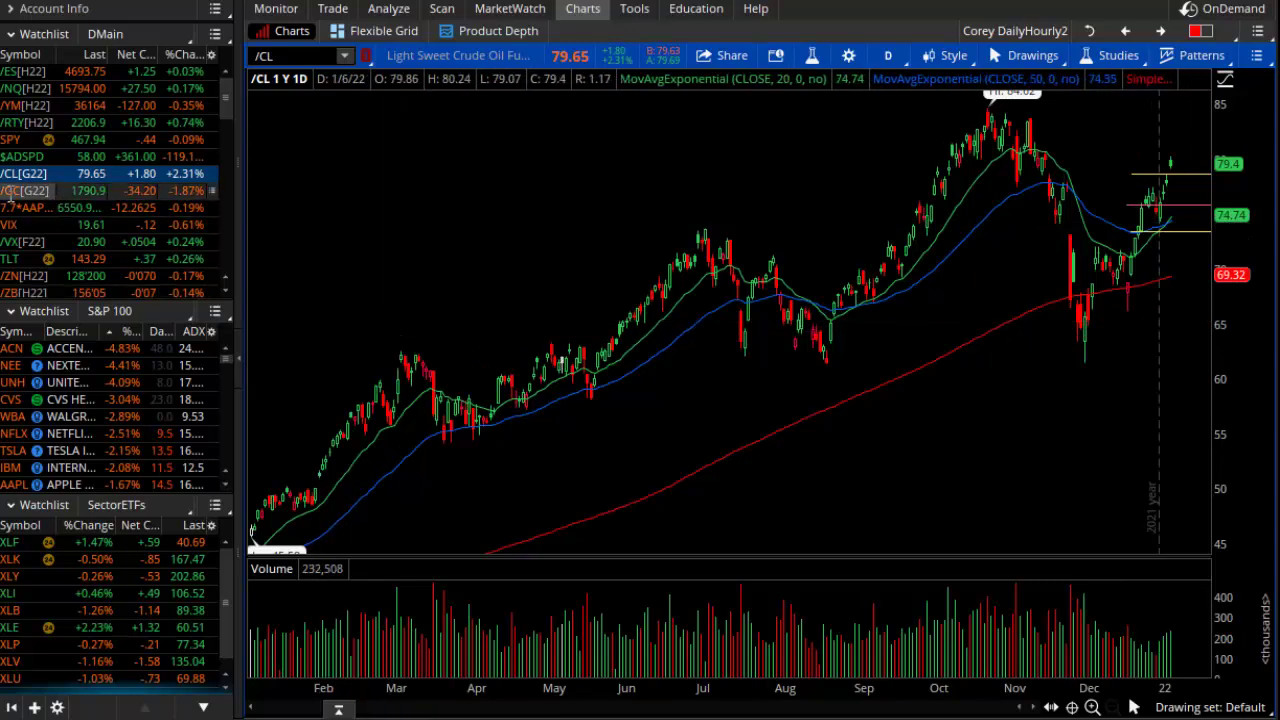
- Load /GC and draw freehand horizontal lines at its yearly range's lower edge, upper edge and middle, plus a rising stroke above the range
key(Down)
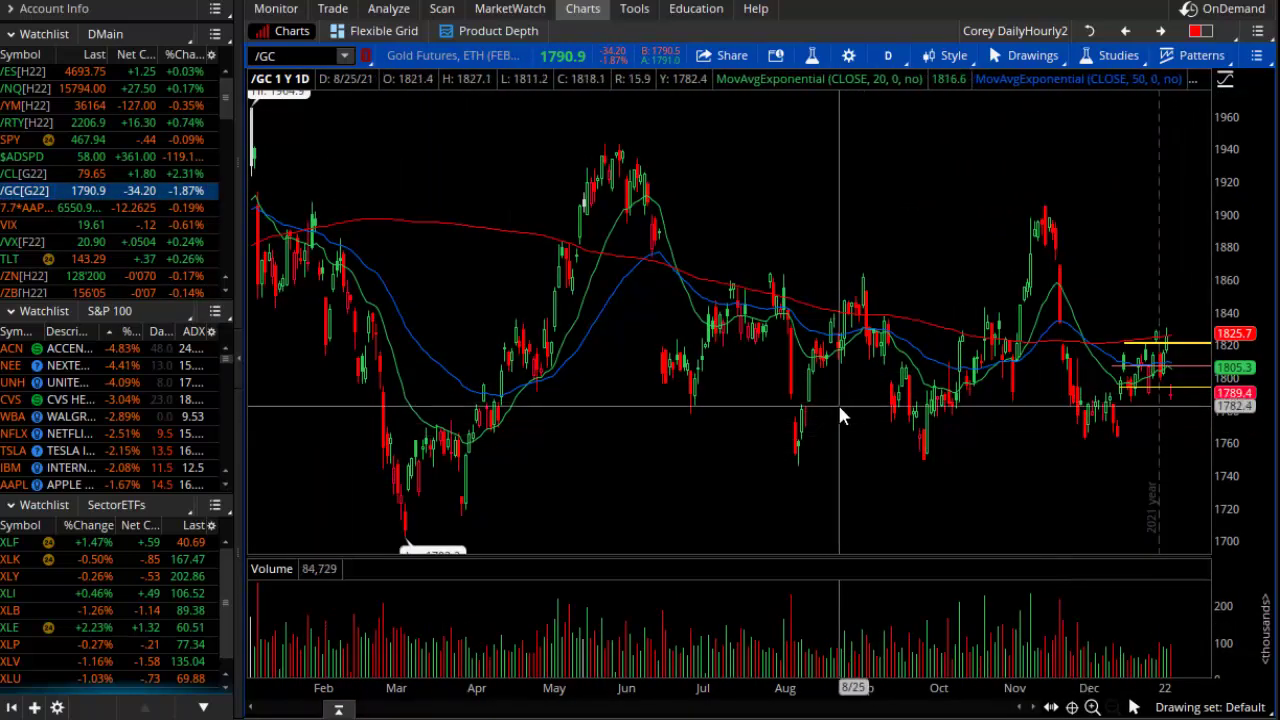
drag(280, 471, 1178, 446)
drag(266, 226, 1183, 208)
drag(740, 188, 976, 80)
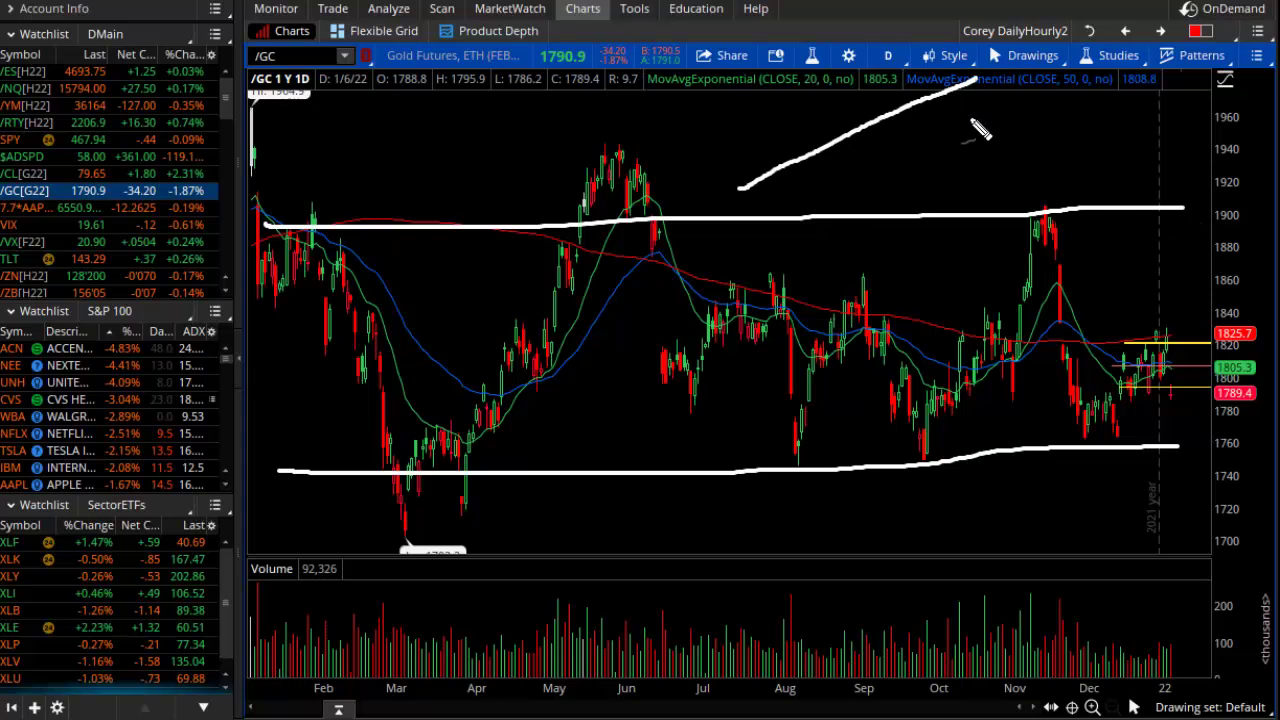
drag(274, 359, 1200, 355)
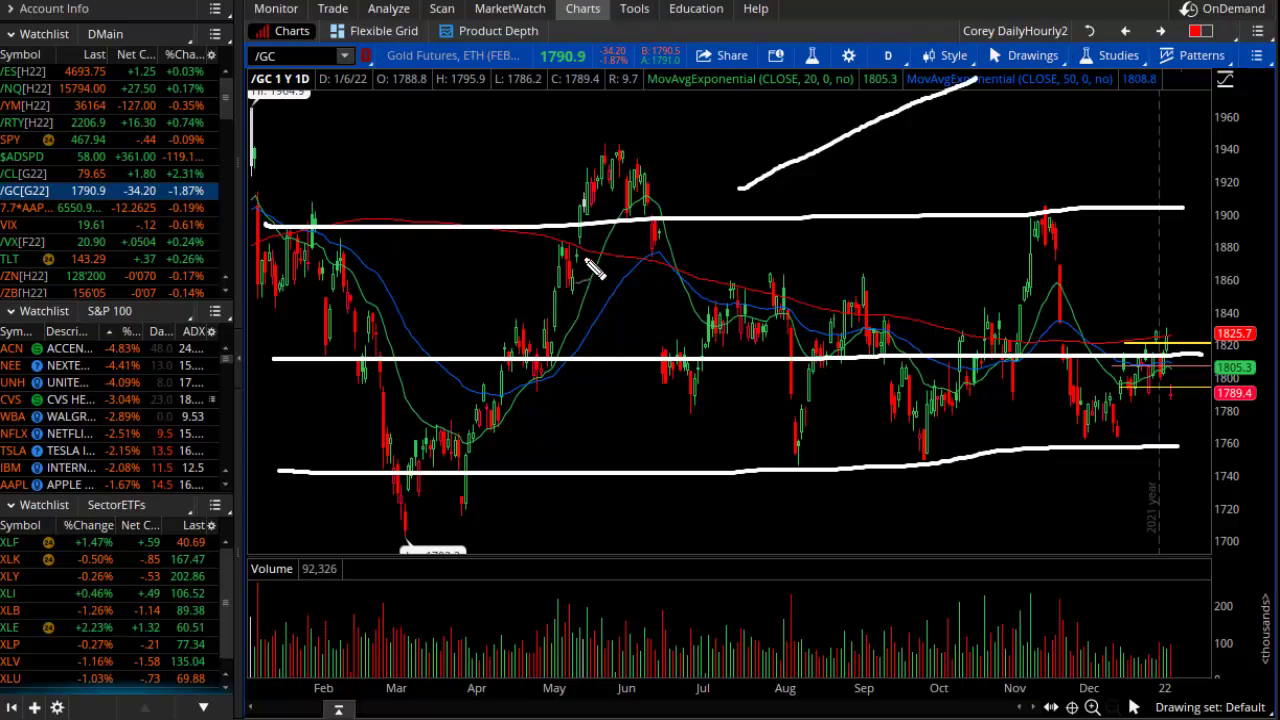
- Draw two inner freehand lines at about 1860 and 1770 within /GC's daily range, and clear all the marks
drag(326, 294, 1076, 277)
drag(334, 427, 1162, 422)
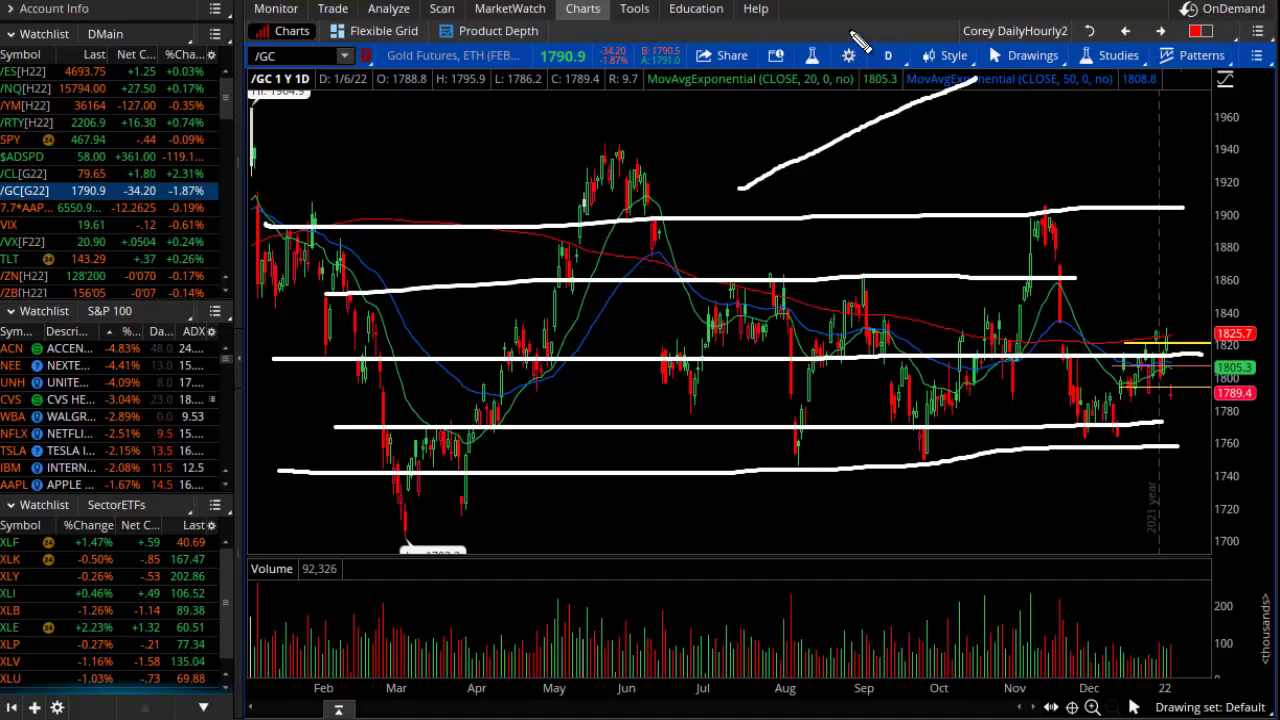
key(Escape)
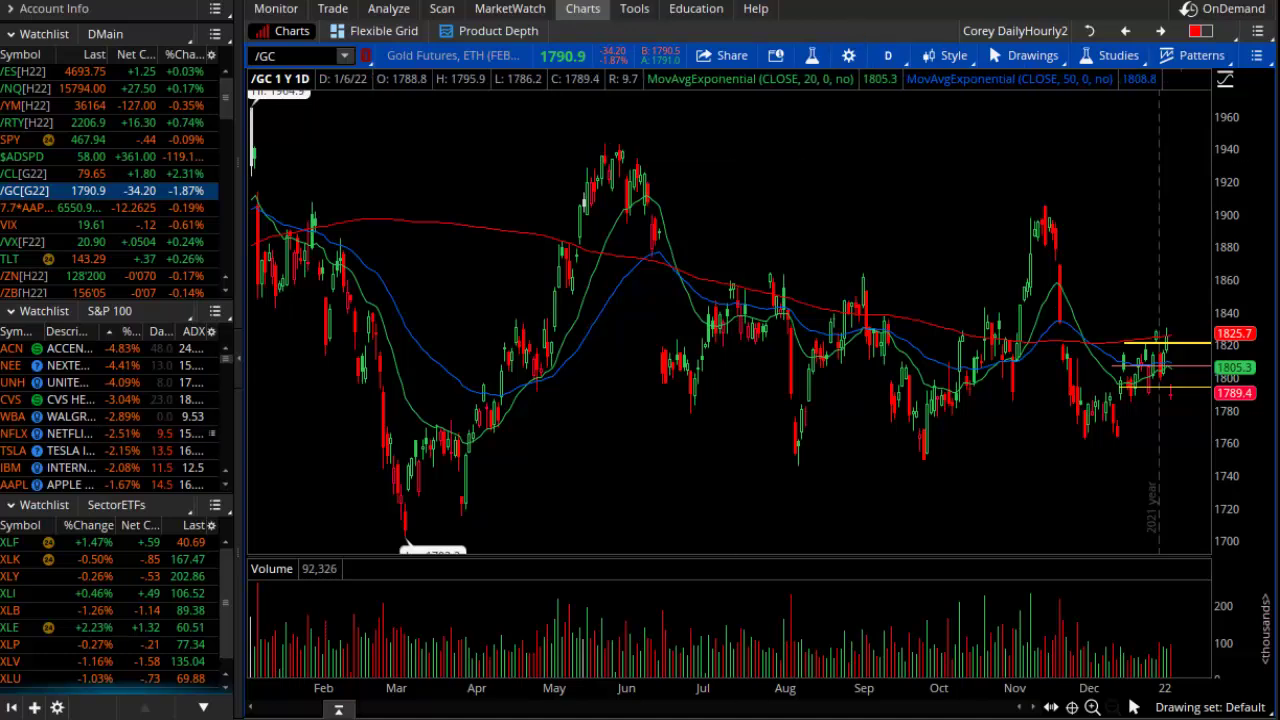
- Draw freehand horizontal lines across /GC's daily chart at about 1755, 1905 and 1825, and bracket the zone around 1900
drag(375, 439, 1138, 456)
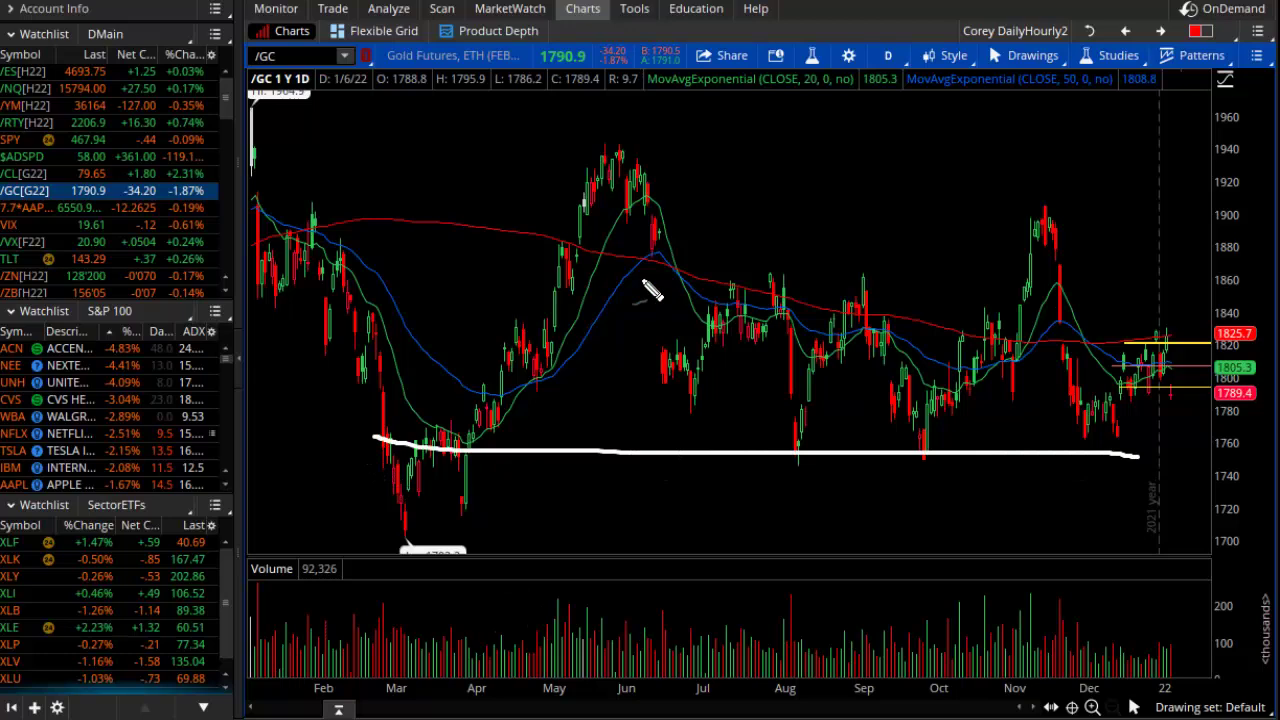
drag(297, 224, 1205, 210)
drag(402, 345, 1160, 326)
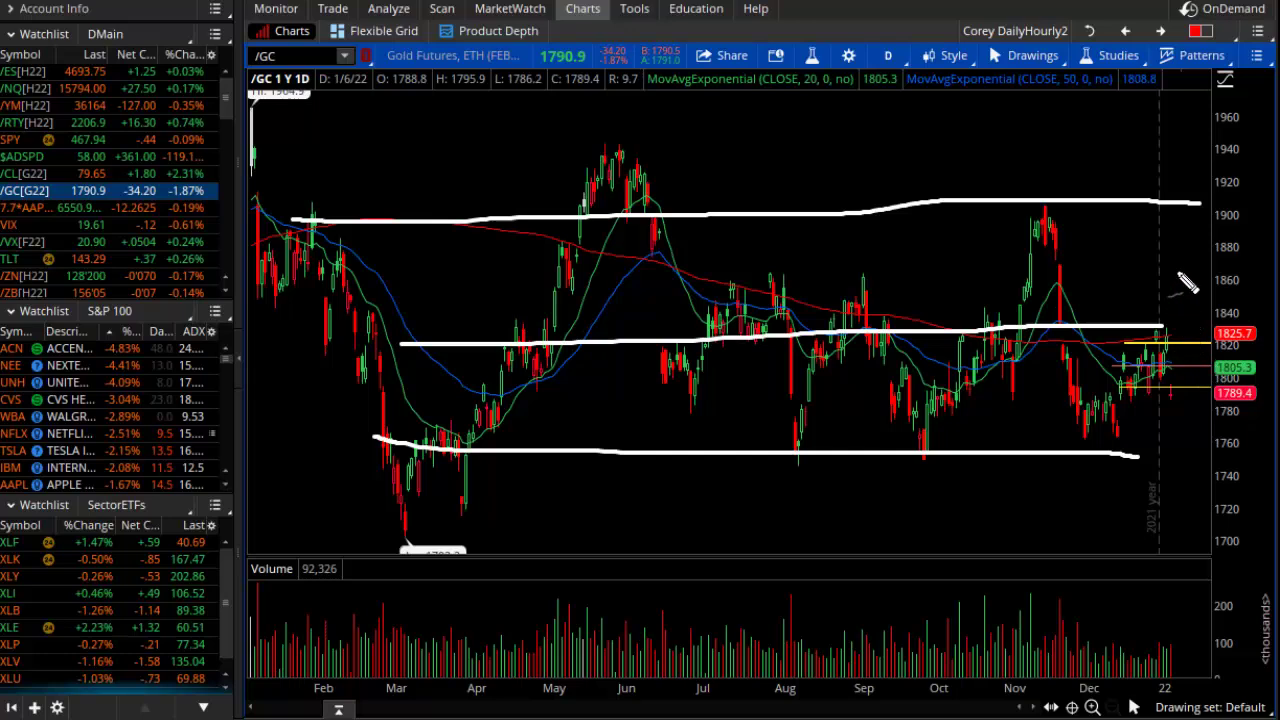
mouse_move(1196, 195)
mouse_down()
mouse_move(1234, 196)
mouse_move(1188, 240)
mouse_up()
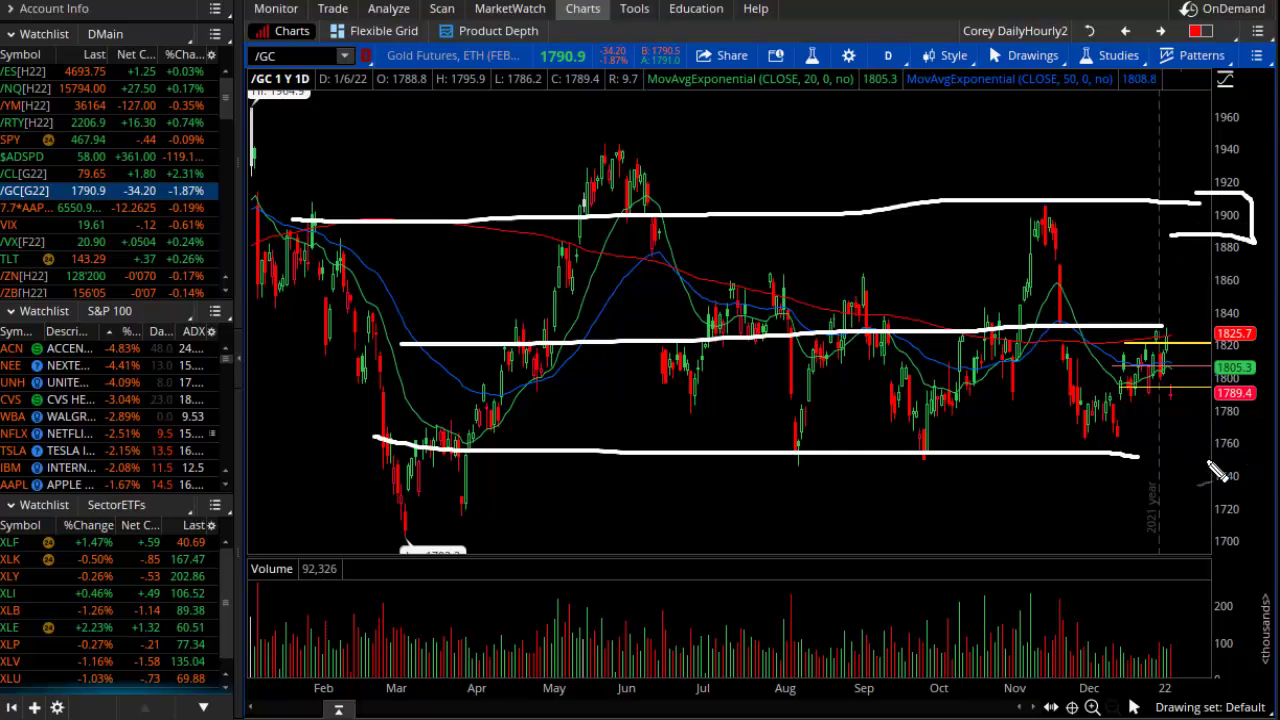
- Mark /GC's August, late September and December lows with freehand V shapes and arch over the November high
drag(762, 433, 808, 432)
drag(893, 431, 944, 427)
mouse_move(1066, 430)
mouse_down()
mouse_move(1086, 446)
mouse_move(1134, 440)
mouse_up()
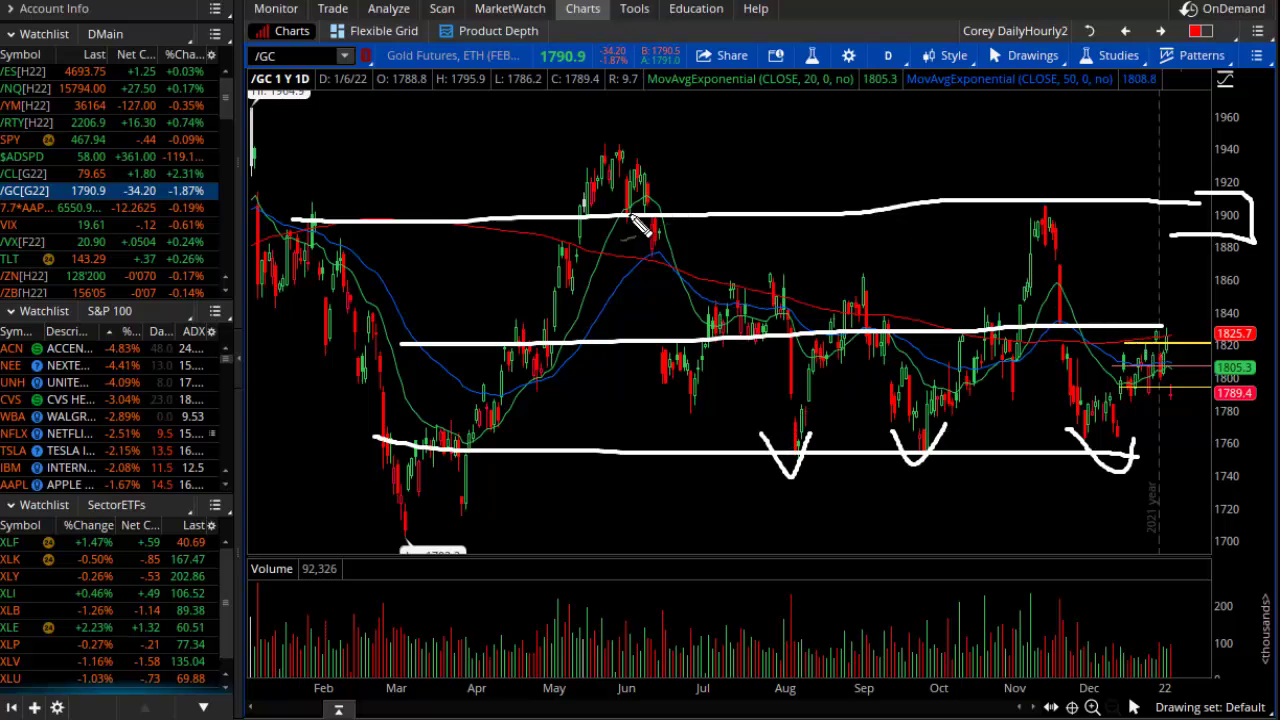
drag(997, 232, 1075, 244)
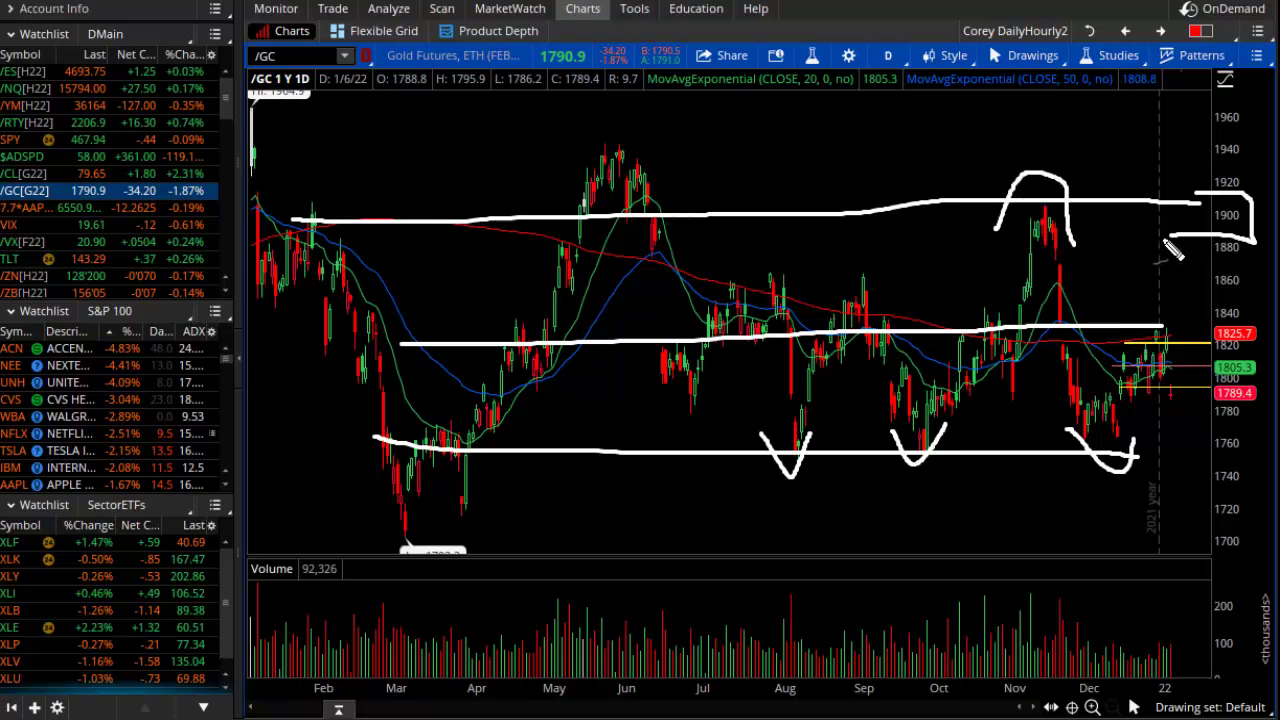
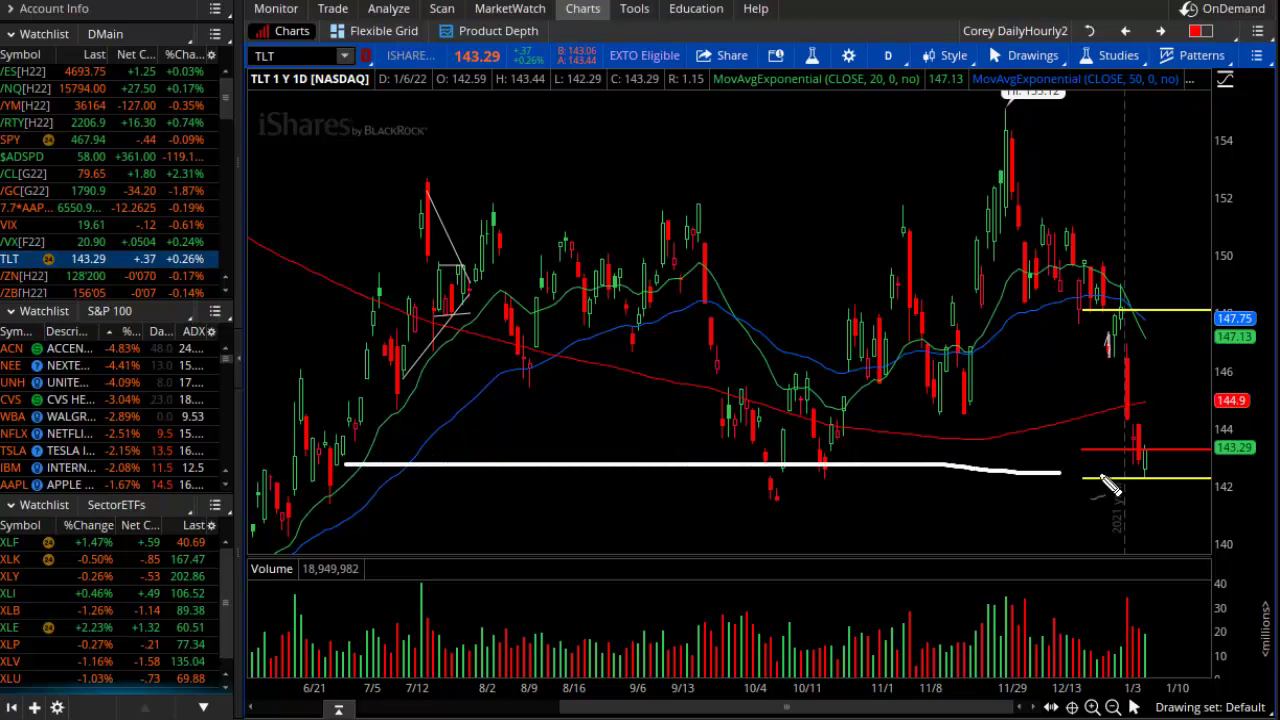
- Draw freehand lines at TLT's range top near 152 and its middle, and circle the October lows and the touches of the top line
drag(350, 204, 1152, 200)
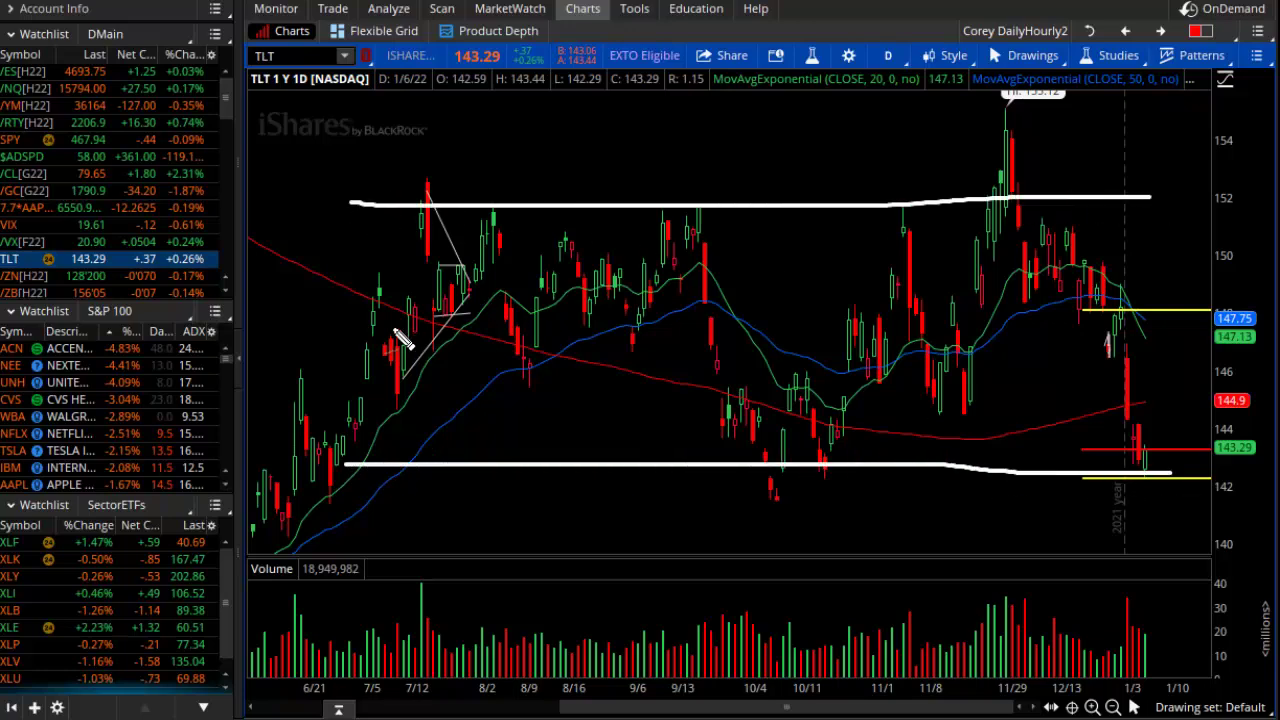
drag(366, 330, 1193, 315)
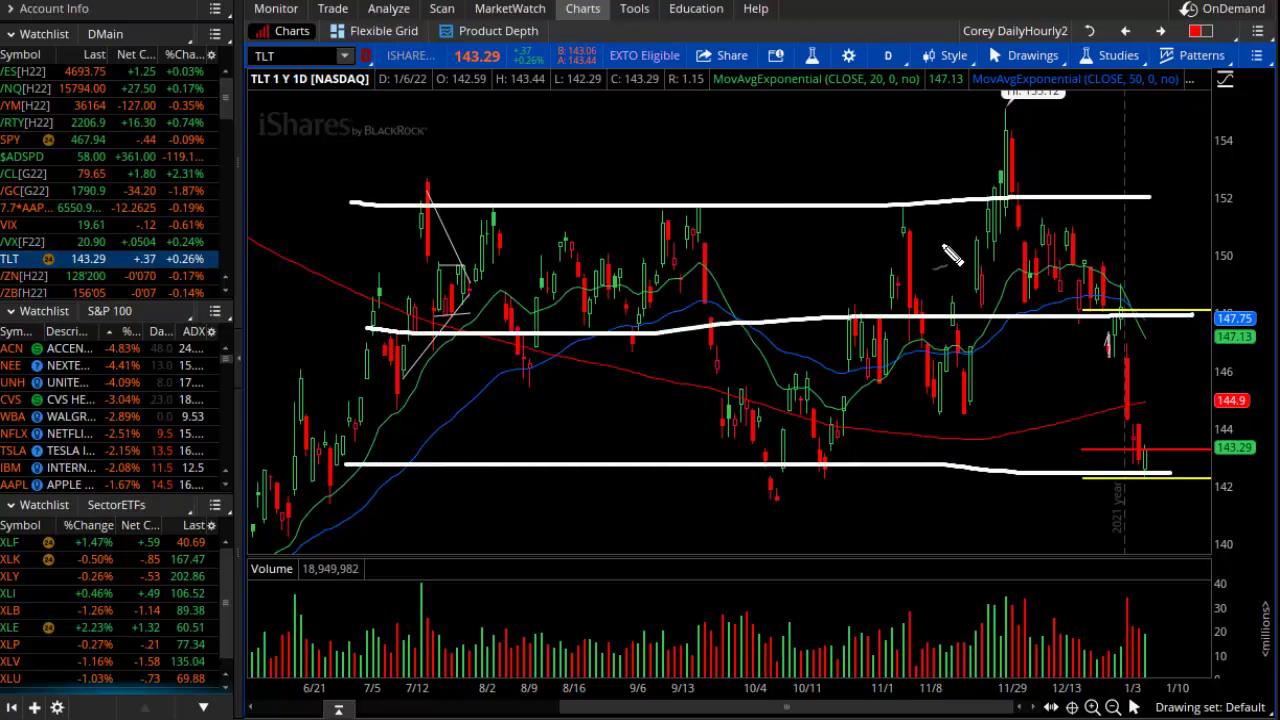
drag(785, 470, 797, 488)
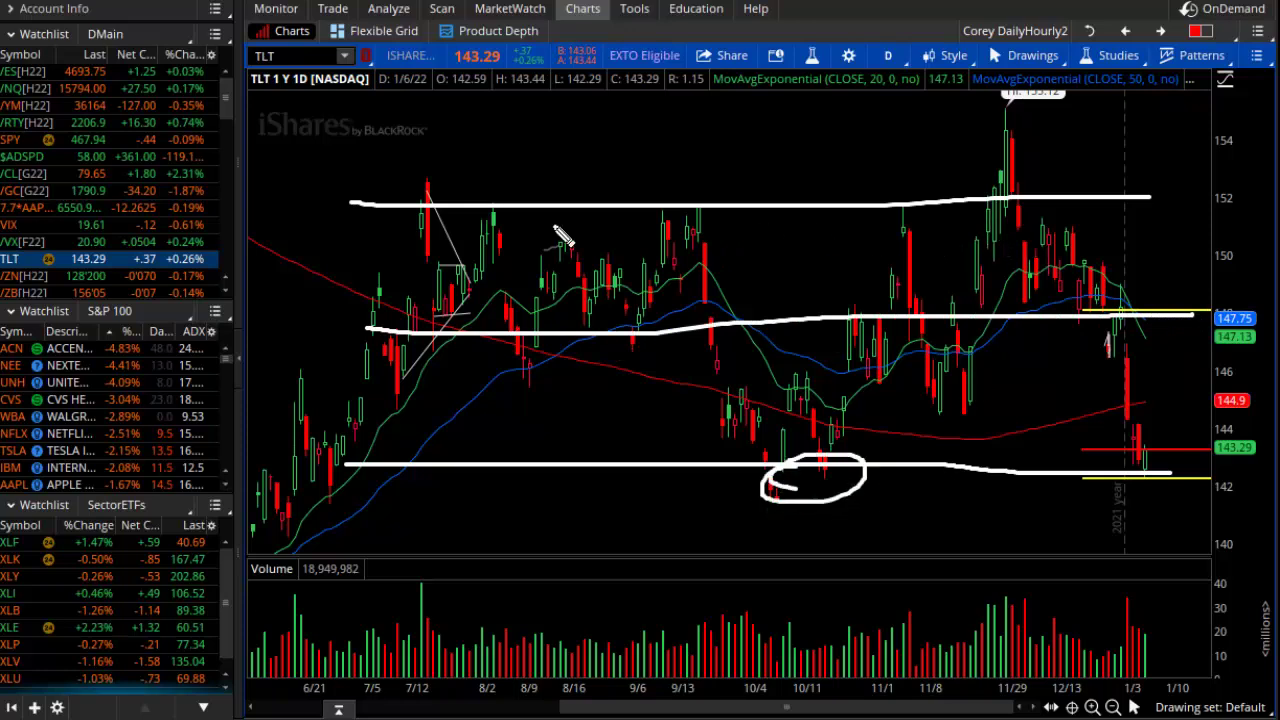
mouse_move(470, 205)
mouse_down()
mouse_move(516, 230)
mouse_move(488, 193)
mouse_up()
mouse_move(675, 196)
mouse_down()
mouse_move(640, 226)
mouse_move(748, 188)
mouse_up()
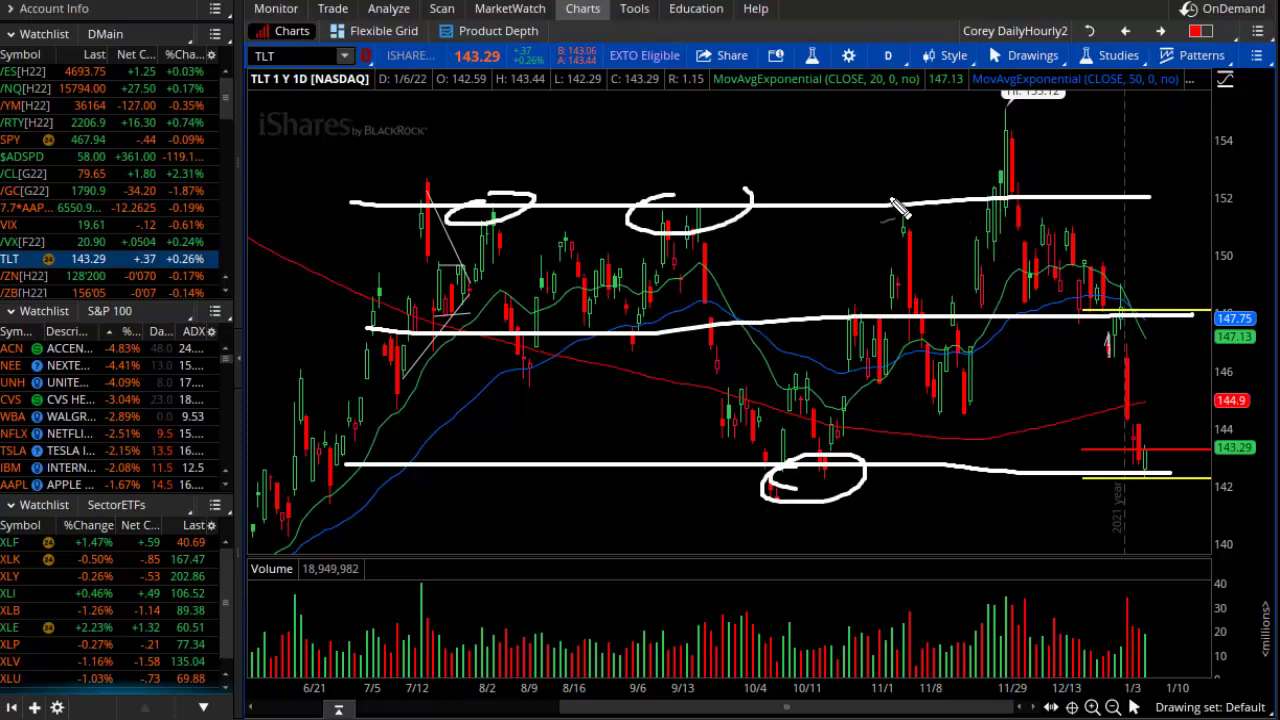
drag(912, 194, 918, 198)
drag(1012, 192, 1020, 198)
- Handwrite the level labels 147, 152 and 142 beside the middle, upper and lower lines of TLT's range
mouse_move(806, 276)
mouse_down()
mouse_move(806, 345)
mouse_move(866, 318)
mouse_up()
drag(858, 275, 960, 293)
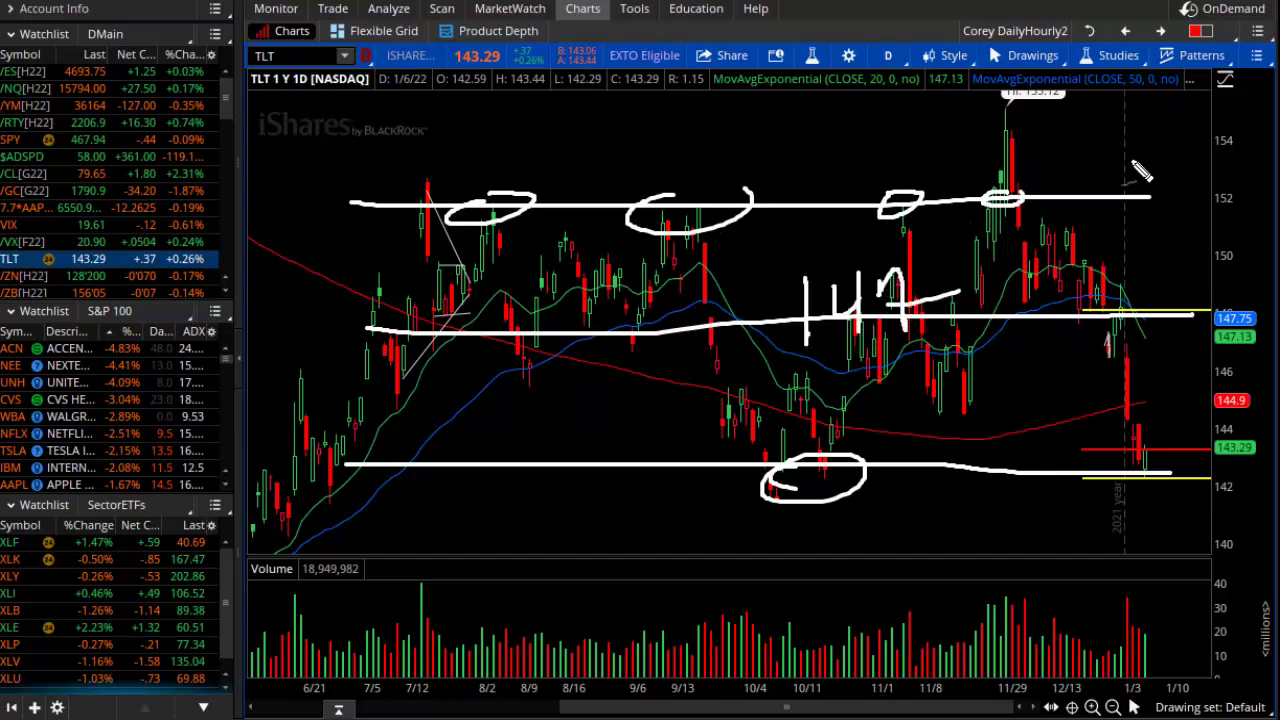
mouse_move(1178, 166)
mouse_down()
mouse_move(1176, 210)
mouse_move(1244, 204)
mouse_up()
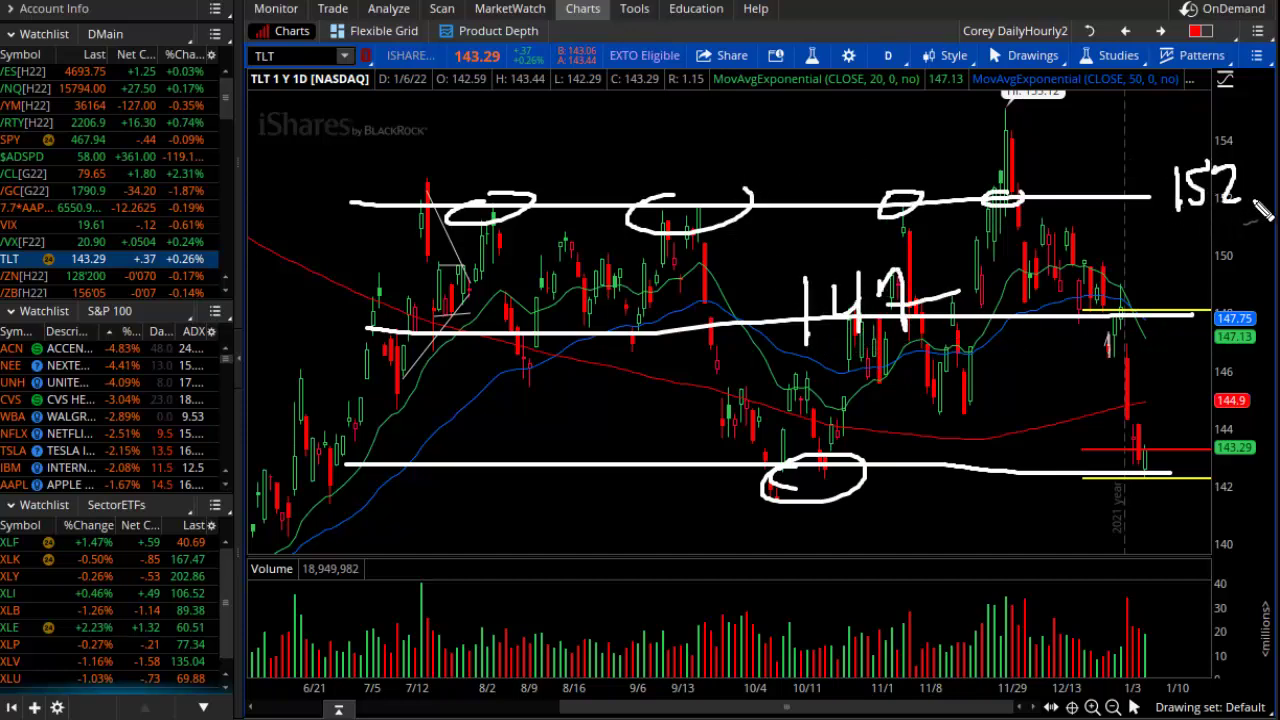
mouse_move(1220, 452)
mouse_down()
mouse_move(1213, 498)
mouse_move(1252, 490)
mouse_up()
mouse_move(1242, 458)
mouse_down()
mouse_move(1240, 505)
mouse_move(1278, 488)
mouse_up()
- Draw a downward arrow below TLT's lower line with the note LP, add a stroke from the midline to the recent low, and clear all marks
mouse_move(1128, 502)
mouse_down()
mouse_move(1160, 422)
mouse_move(1166, 506)
mouse_move(1215, 575)
mouse_move(1212, 610)
mouse_move(1225, 540)
mouse_move(1160, 555)
mouse_up()
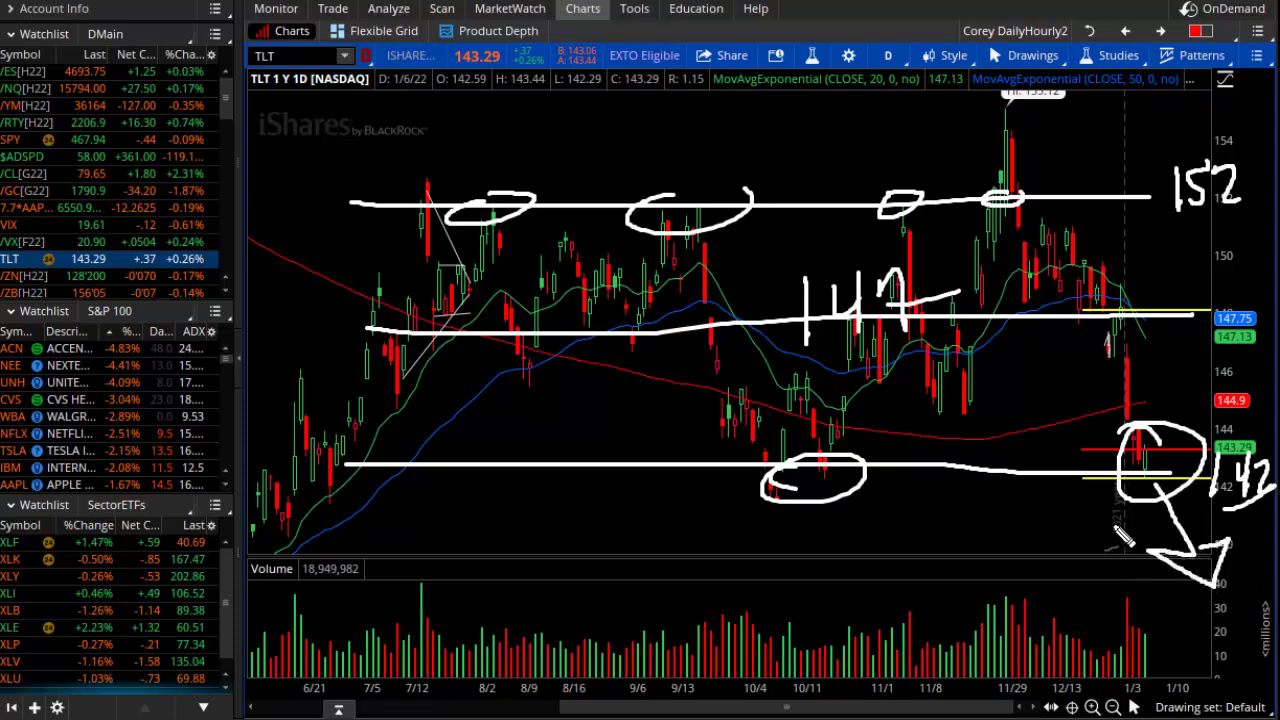
drag(1082, 514, 1132, 540)
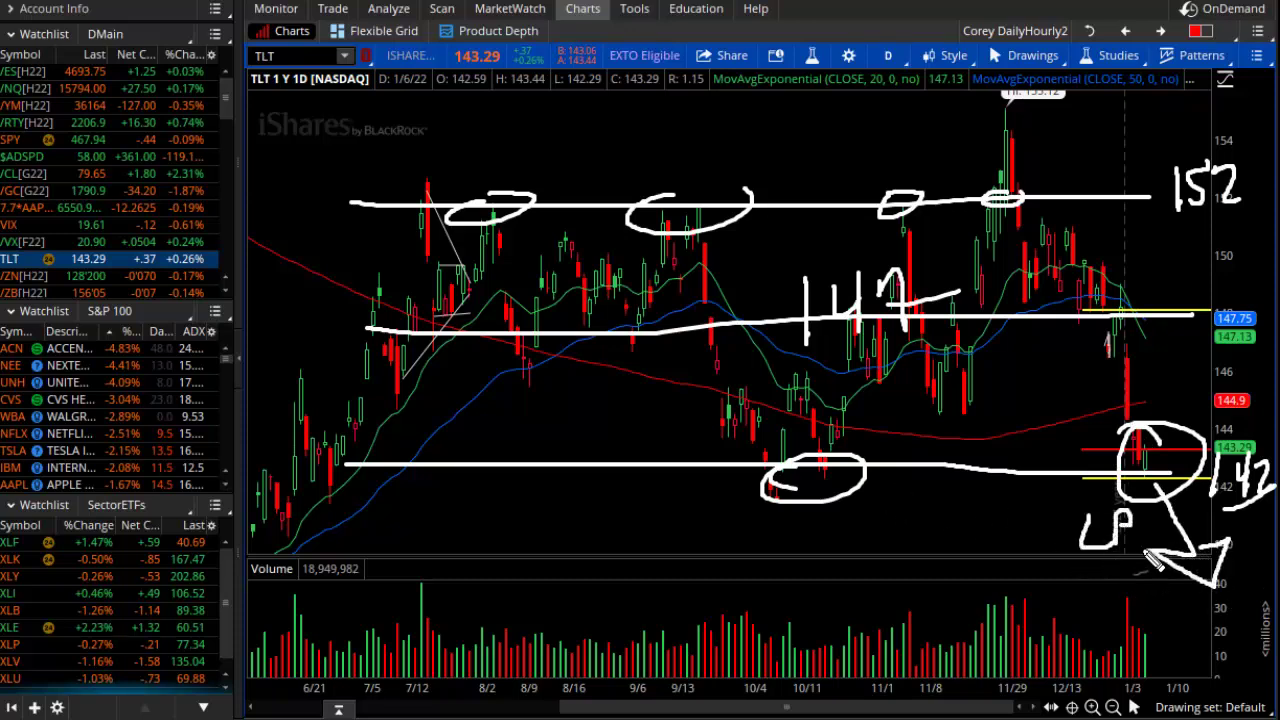
mouse_move(1160, 425)
mouse_down()
mouse_move(1178, 372)
mouse_move(1159, 470)
mouse_up()
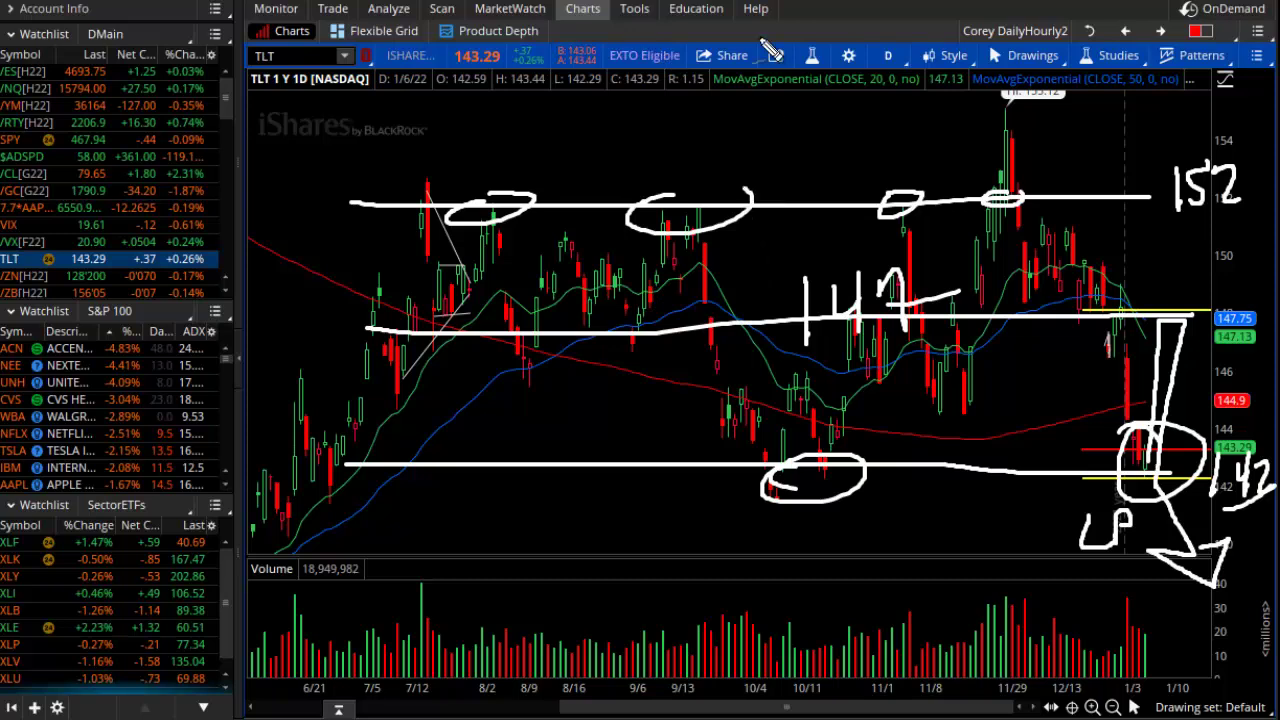
key(Escape)
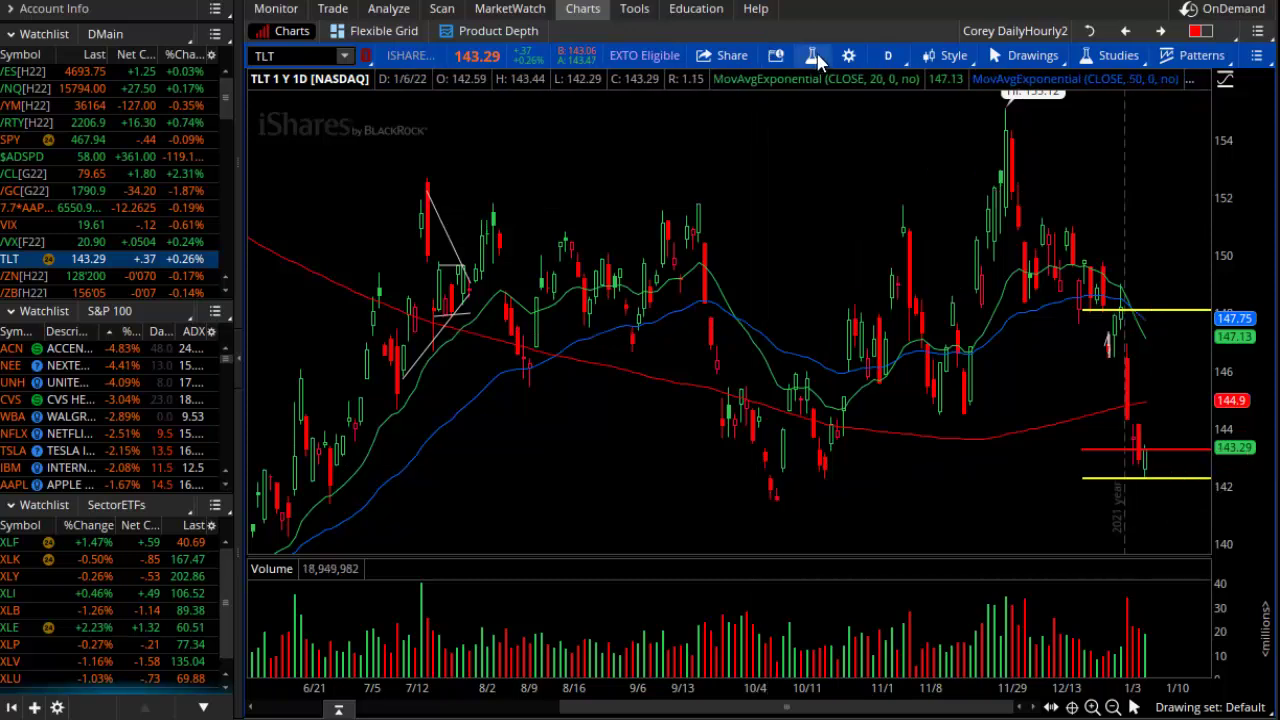